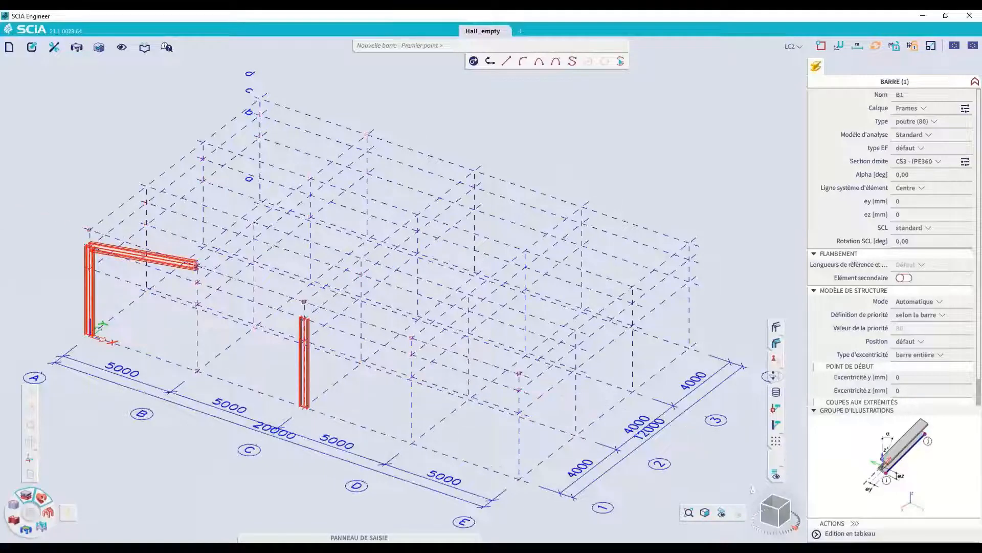
Complete the second rafter from the ridge to the second column's top and draw a 1 m inward bracket on the first column at 3 m height
click(304, 318)
click(99, 270)
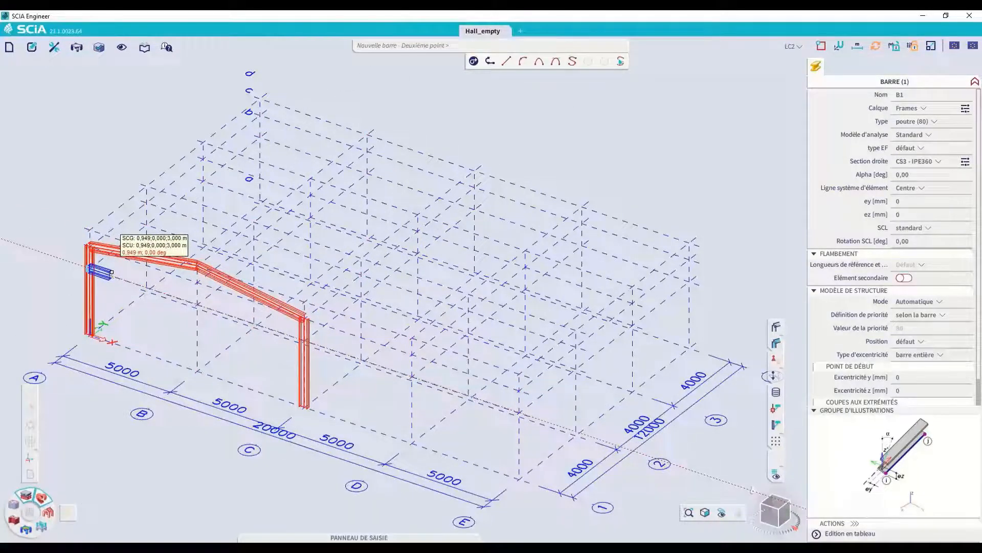
click(112, 272)
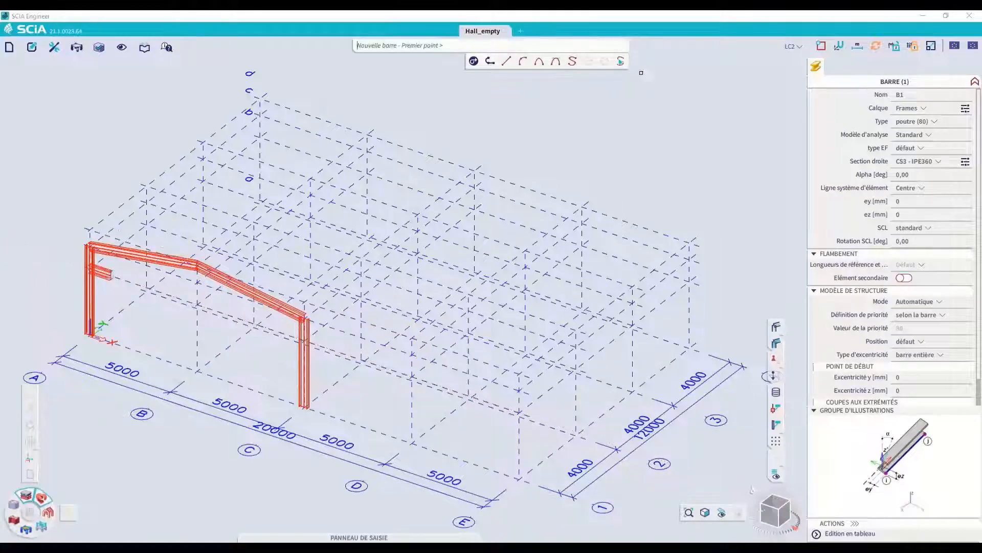
key(Escape)
key(Escape)
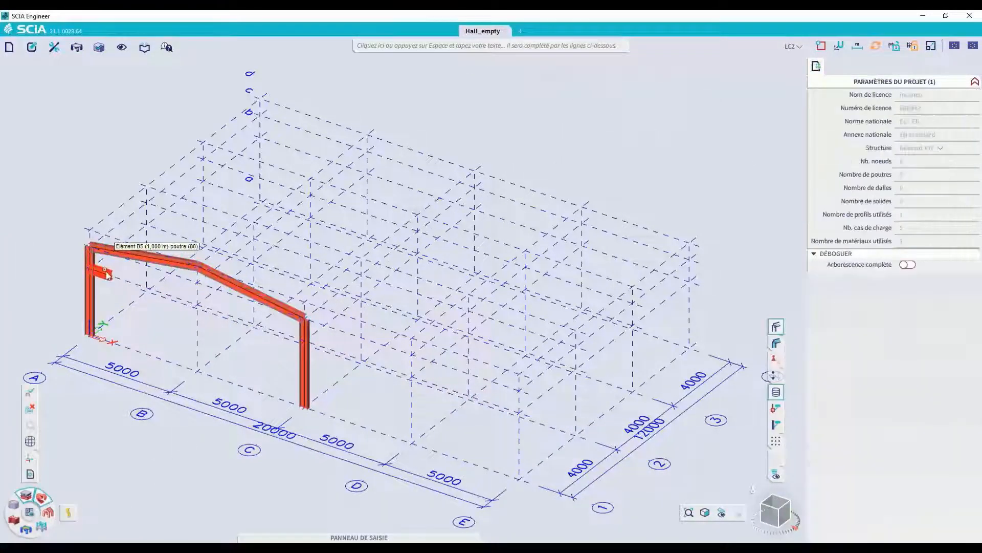
Copy the bracket onto the inner side of the second column at the same height
click(106, 275)
key(ctrl+c)
click(110, 276)
click(303, 340)
key(Escape)
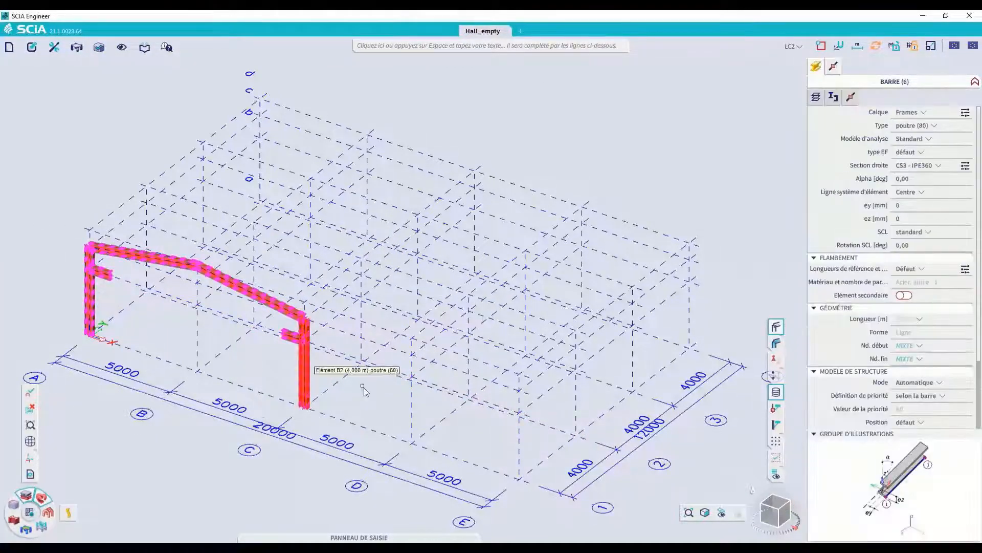
Multi-copy the complete portal frame with its brackets three times at the 4 m grid spacing along the hall's length
right_click(191, 429)
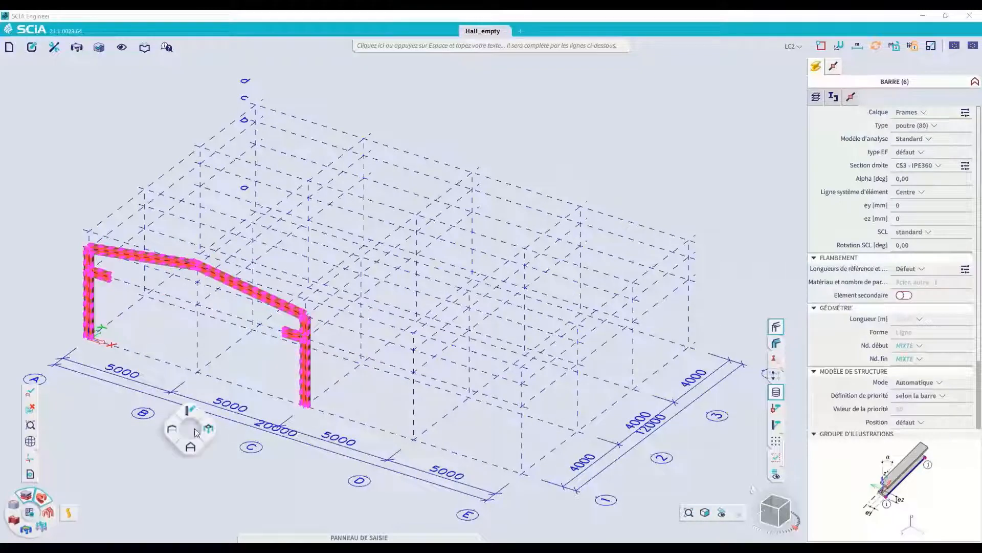
click(175, 371)
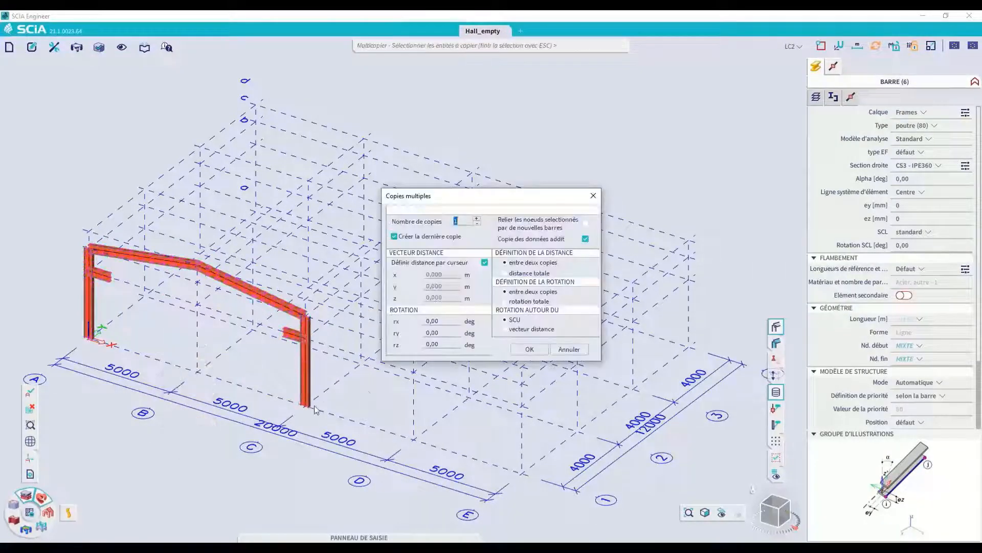
click(530, 349)
click(305, 405)
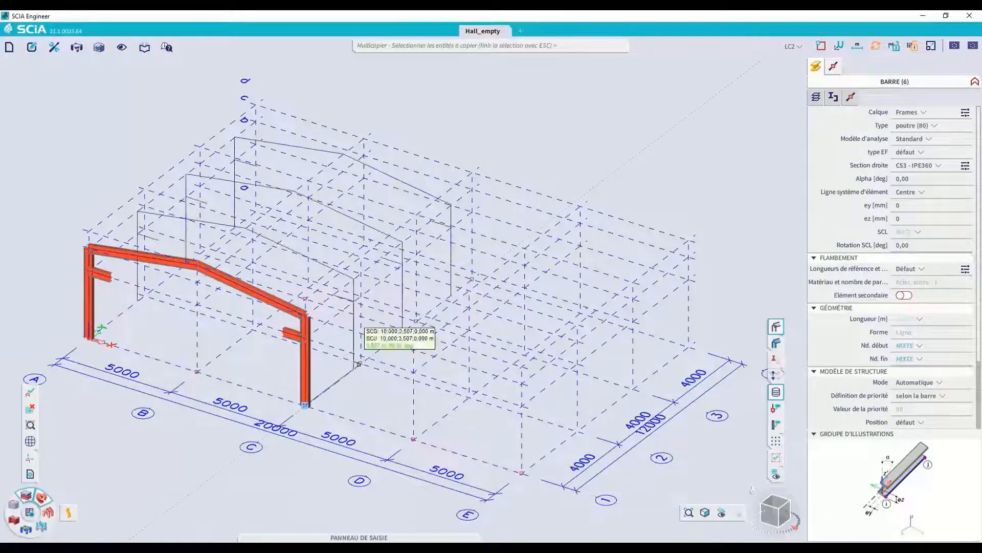
click(361, 362)
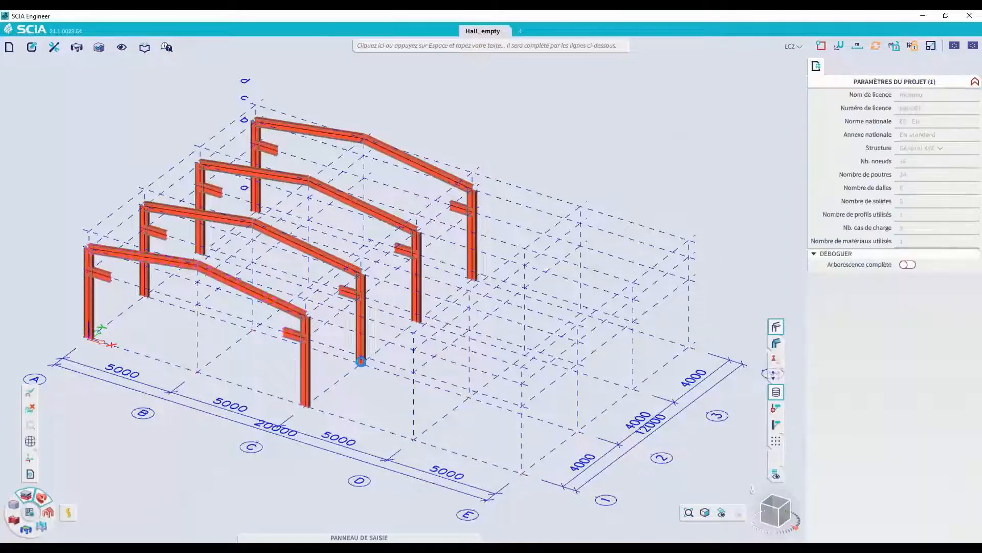
Add nodal supports with the Rotulé constraint at all column bases of the four frames
right_click(201, 436)
mouse_move(201, 455)
click(220, 477)
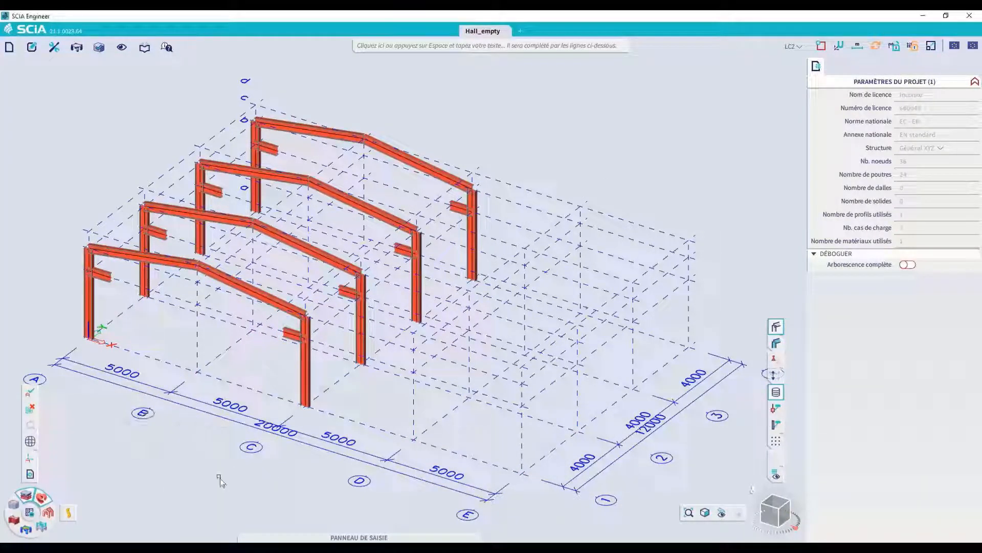
drag(71, 365, 408, 395)
click(924, 108)
click(861, 130)
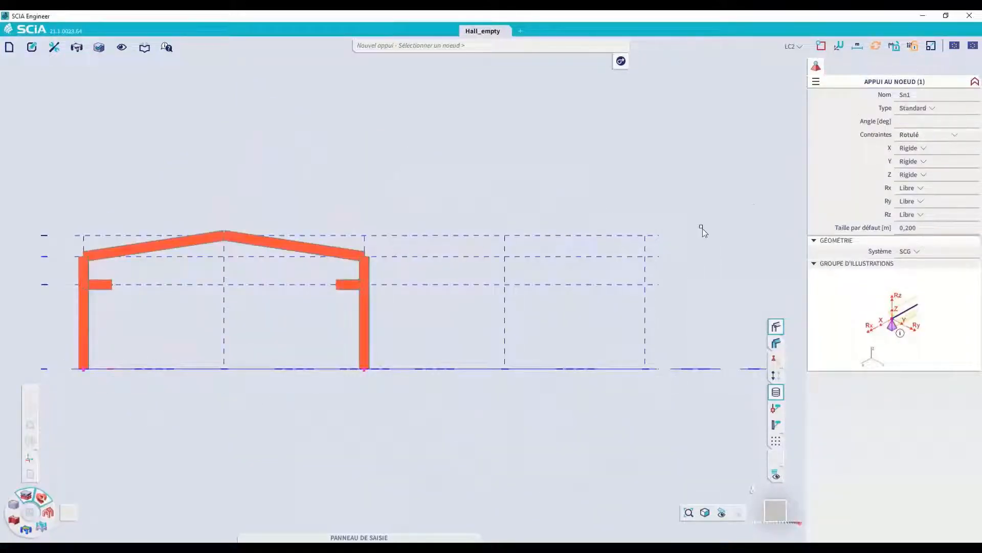
key(Escape)
drag(774, 511, 722, 530)
click(931, 46)
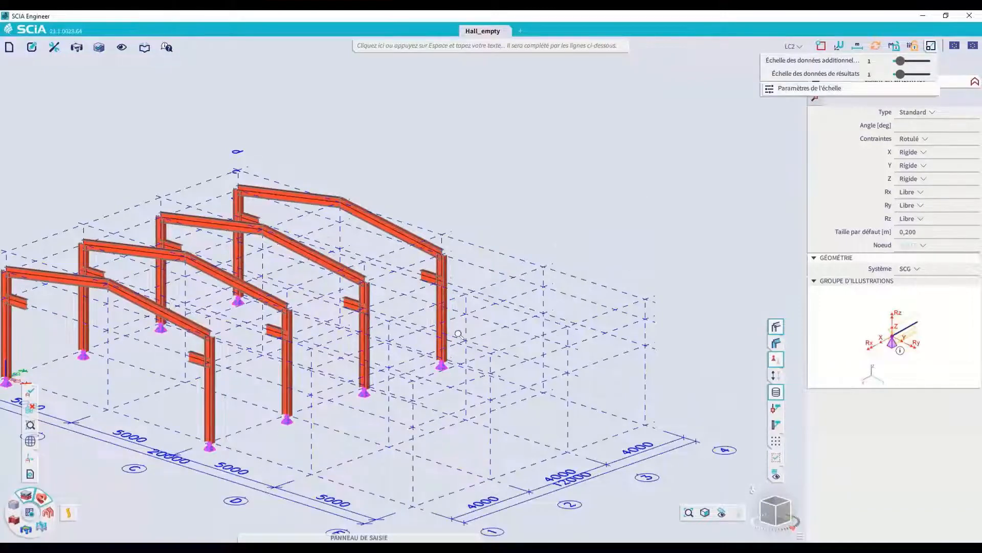
middle_drag(455, 330, 608, 326)
key(Escape)
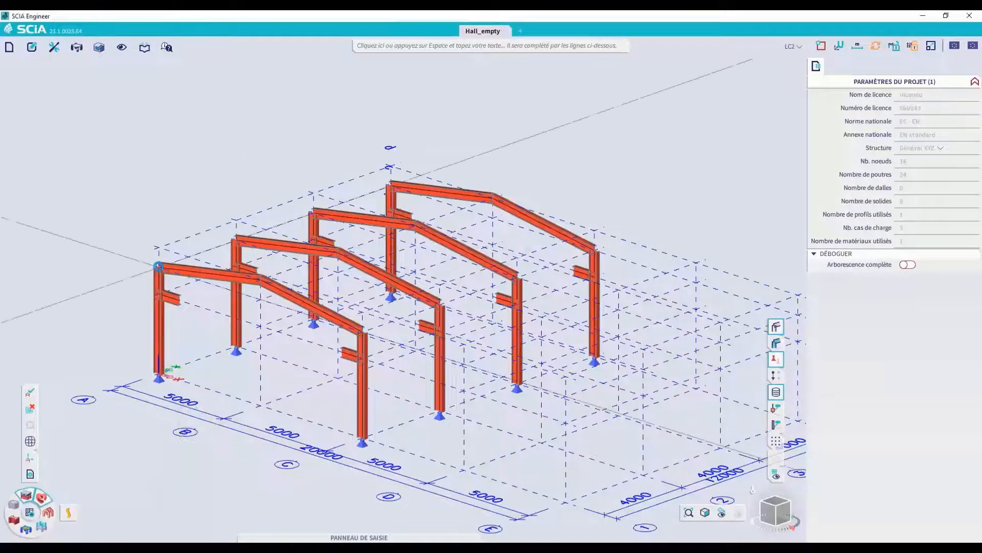
Draw an eave beam between the first two frames' column tops and set its cross-section to CS1 - IPE140
click(159, 270)
click(236, 239)
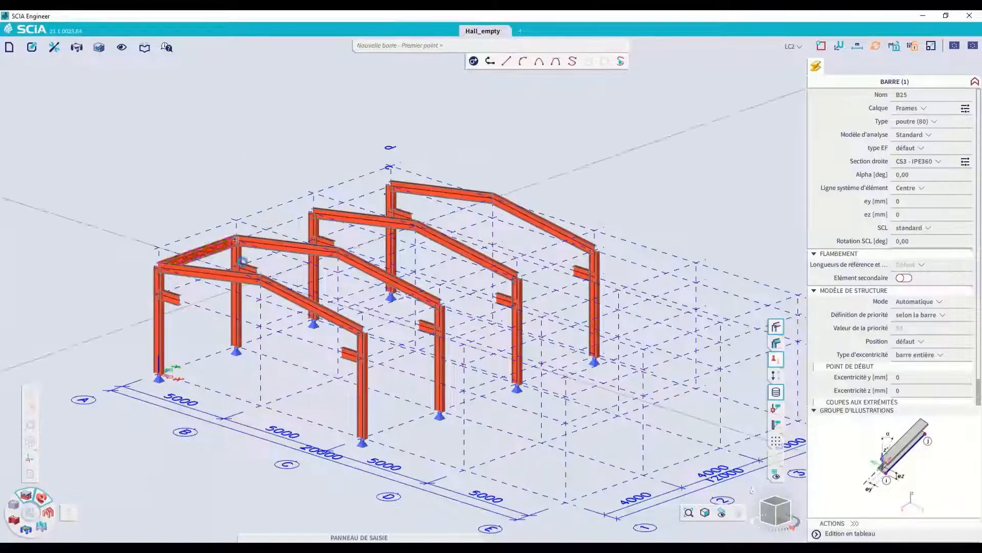
key(Escape)
click(923, 180)
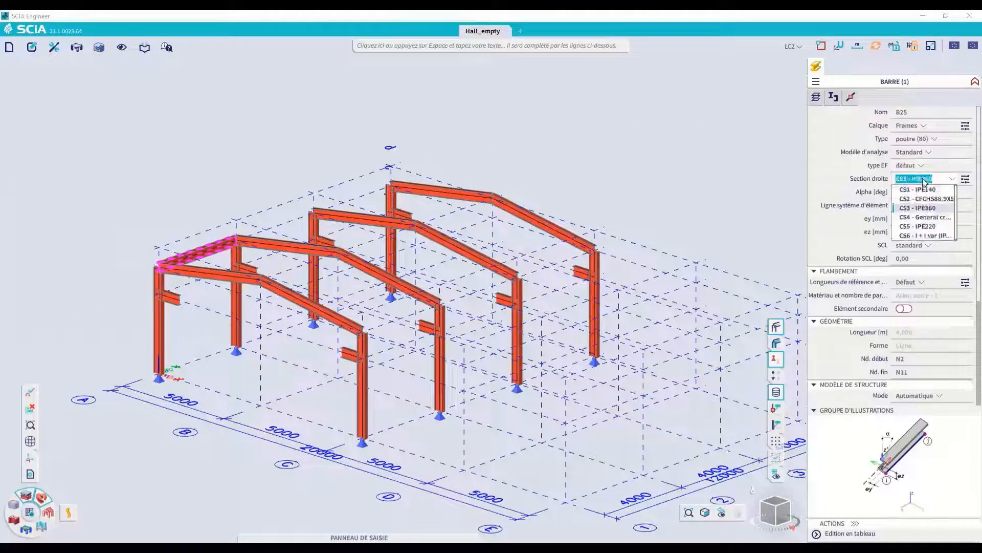
click(923, 189)
Multi-copy the eave beam as five evenly spaced purlins from the column top up to the ridge
drag(765, 506, 770, 513)
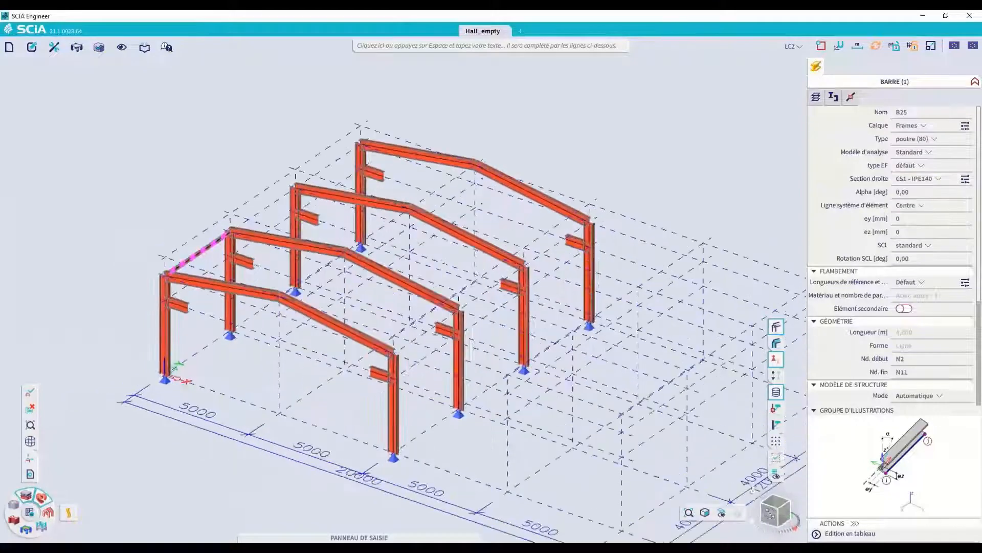
right_click(242, 386)
click(225, 346)
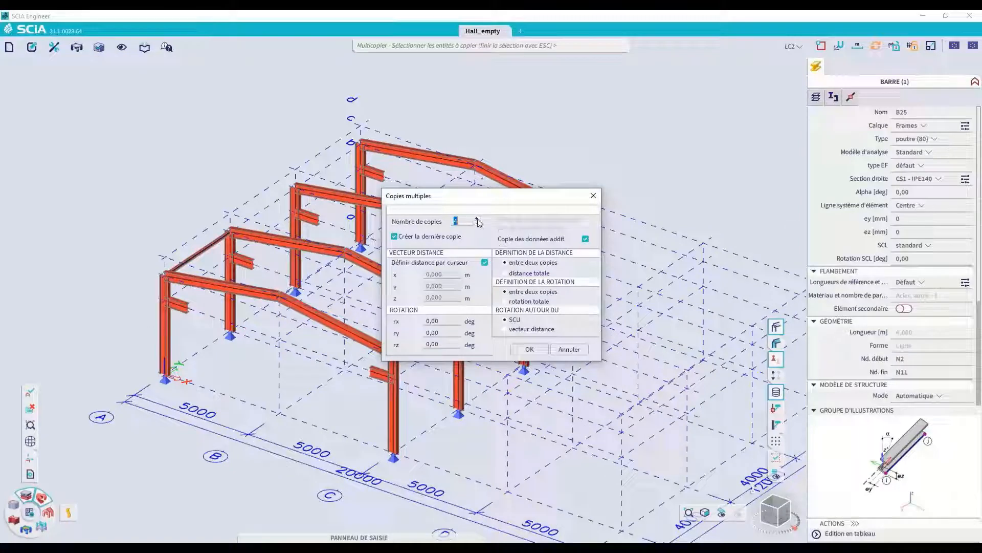
click(530, 349)
click(165, 275)
click(278, 297)
key(Escape)
Draw two crossing diagonals between the first two purlins and assign them cross-section CS2 - CFCHS88.9X5
right_click(153, 444)
mouse_move(153, 463)
click(141, 481)
click(164, 275)
click(253, 236)
click(231, 232)
click(188, 280)
click(939, 161)
click(916, 181)
Multi-copy the crossed diagonals by one purlin spacing into the remaining fields up to the ridge
right_click(243, 366)
key(Escape)
right_click(243, 365)
mouse_move(240, 347)
click(232, 303)
click(529, 349)
click(187, 278)
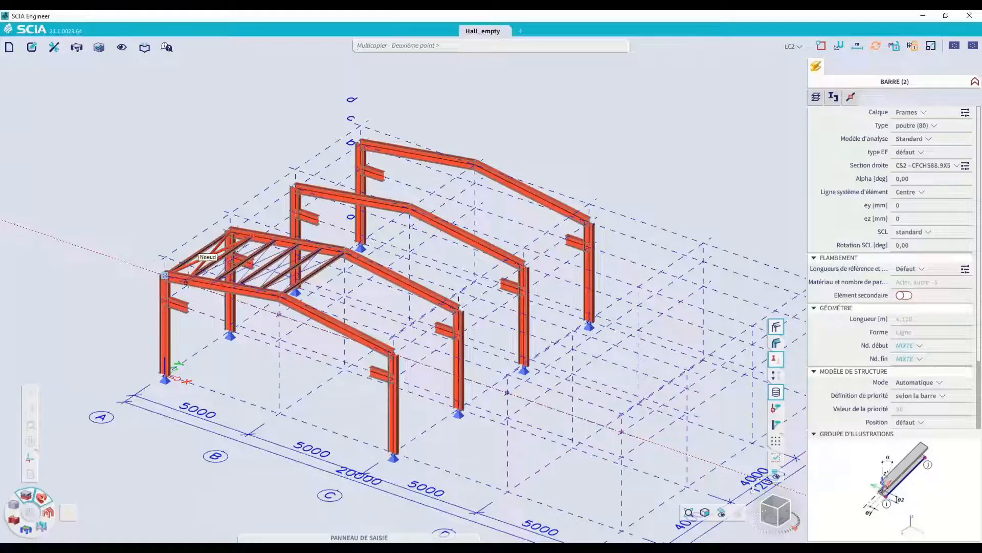
click(191, 283)
key(Escape)
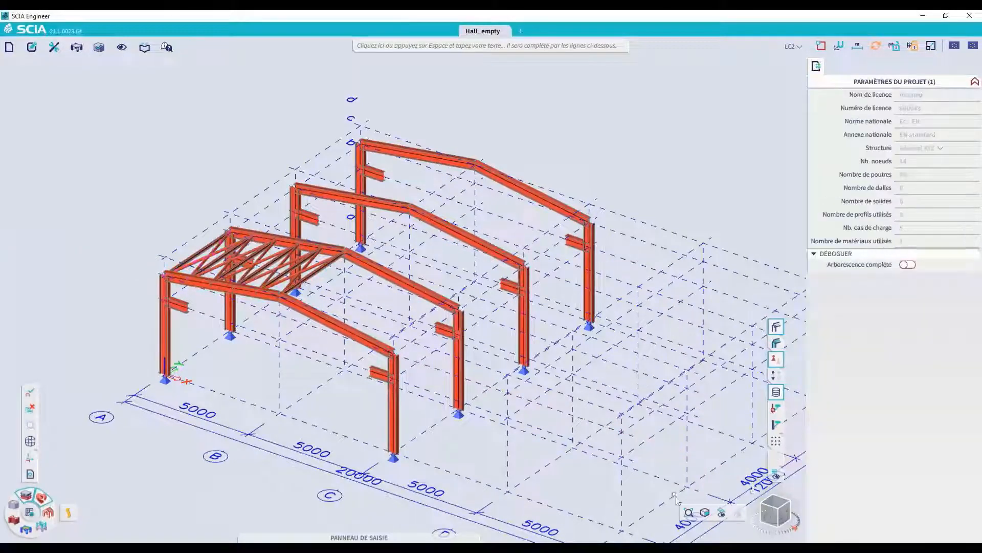
Mirror all purlins and diagonals of the first bay about the ridge line onto the other roof slope
click(781, 515)
drag(339, 244, 302, 183)
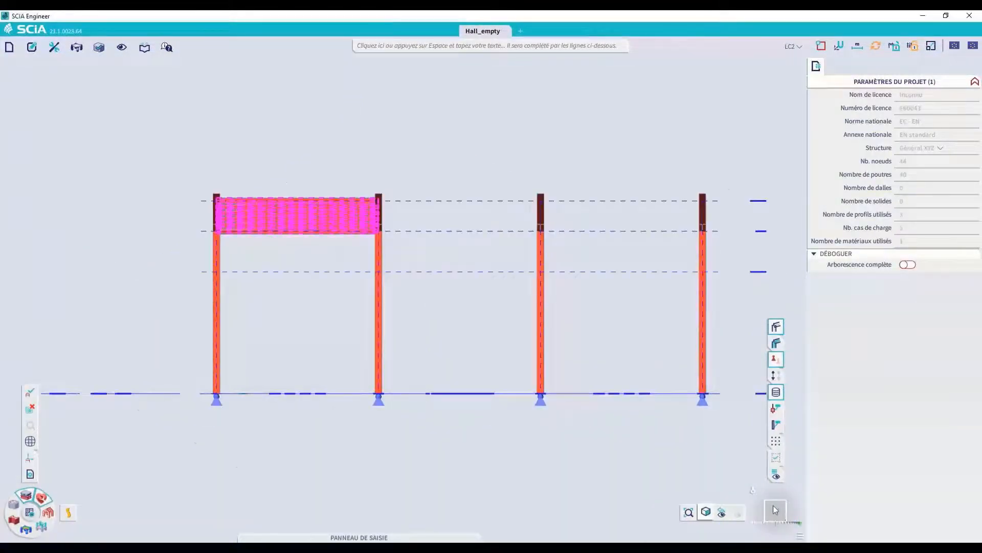
click(769, 504)
text(symé)
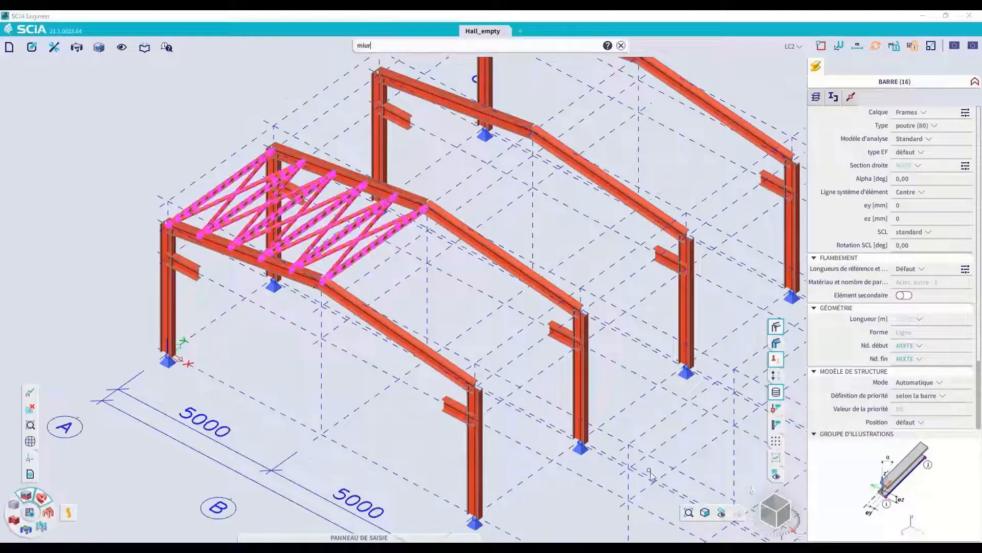
key(Return)
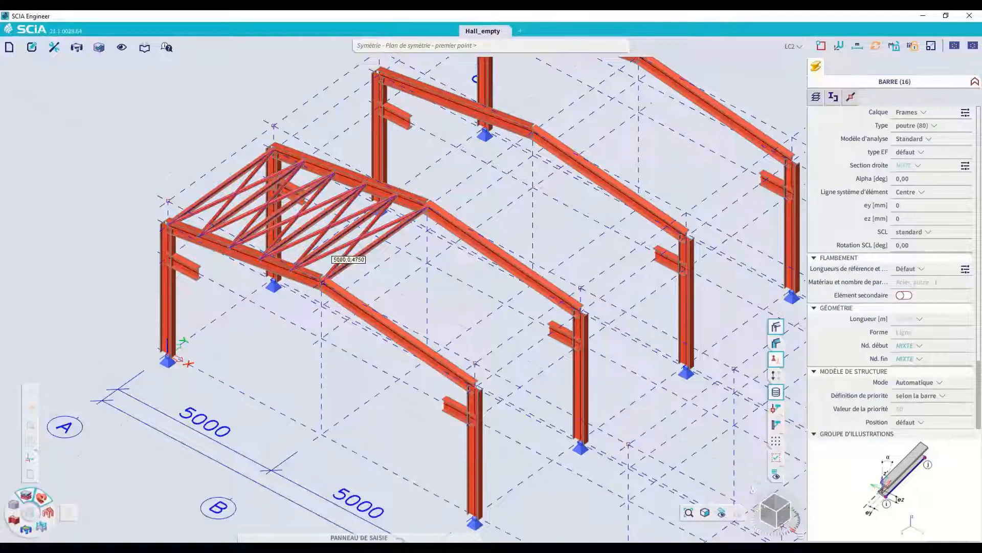
click(321, 281)
click(427, 206)
click(495, 318)
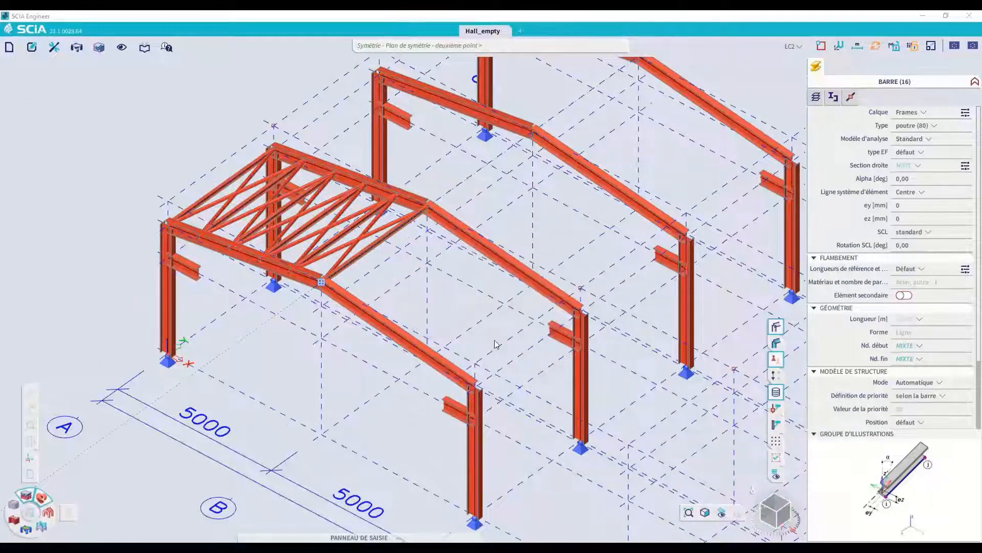
Select all roof bars of the first bay and subtract the CFCHS88.9X5 diagonals from the selection, keeping the IPE140 purlins
click(778, 501)
drag(404, 388, 235, 359)
drag(773, 507, 740, 479)
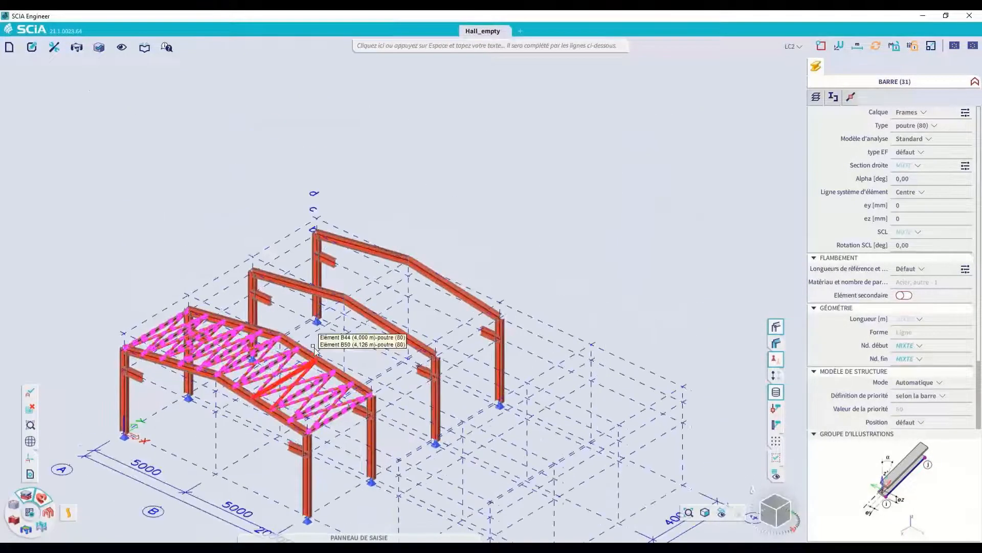
middle_drag(315, 327, 324, 280)
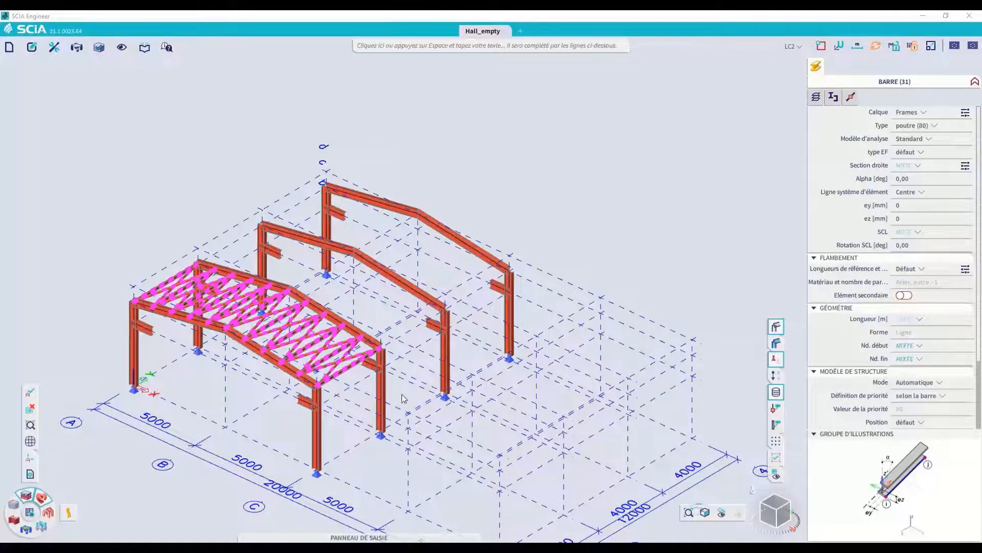
click(909, 162)
right_click(912, 183)
click(847, 217)
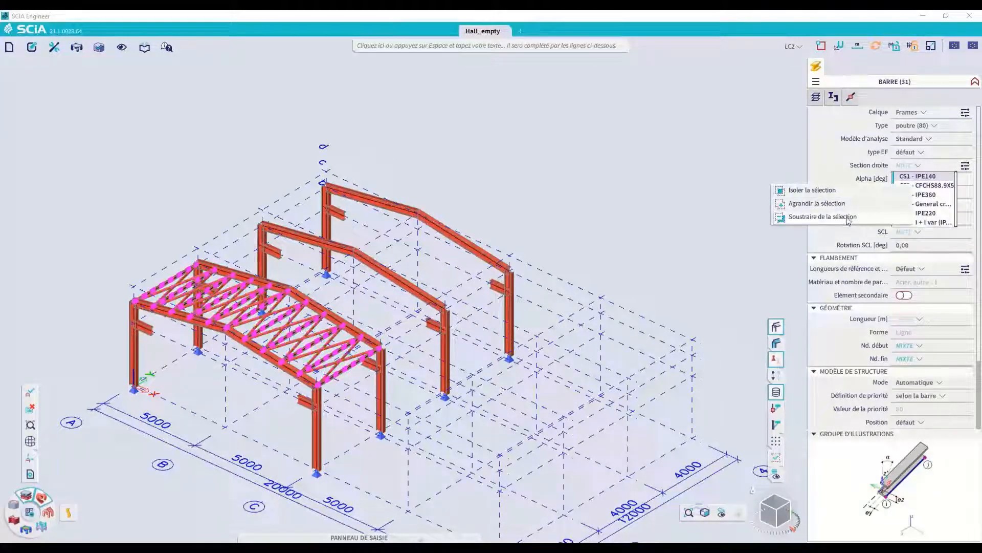
Copy the selected purlins from the first bay into the other two bays of the hall
right_click(441, 425)
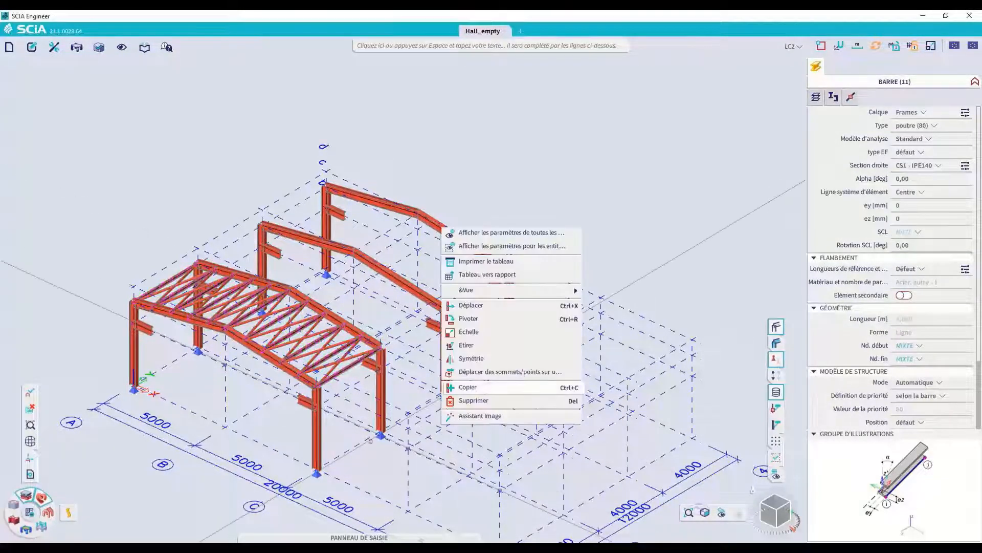
click(468, 387)
click(381, 435)
click(463, 397)
Draw load panels covering both roof slopes, using the eave and ridge corners of the end frames
right_click(500, 399)
mouse_move(501, 414)
click(505, 457)
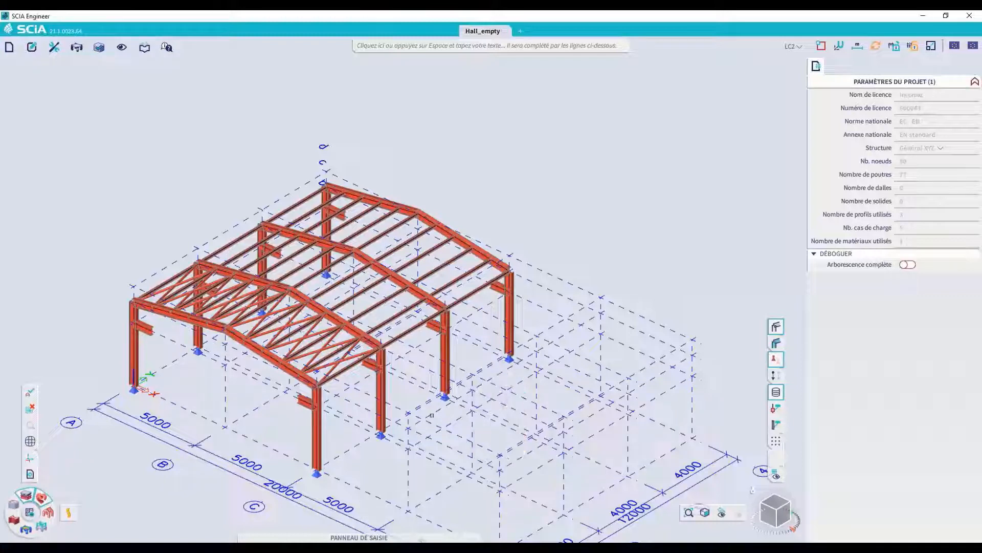
click(317, 384)
click(510, 270)
click(418, 211)
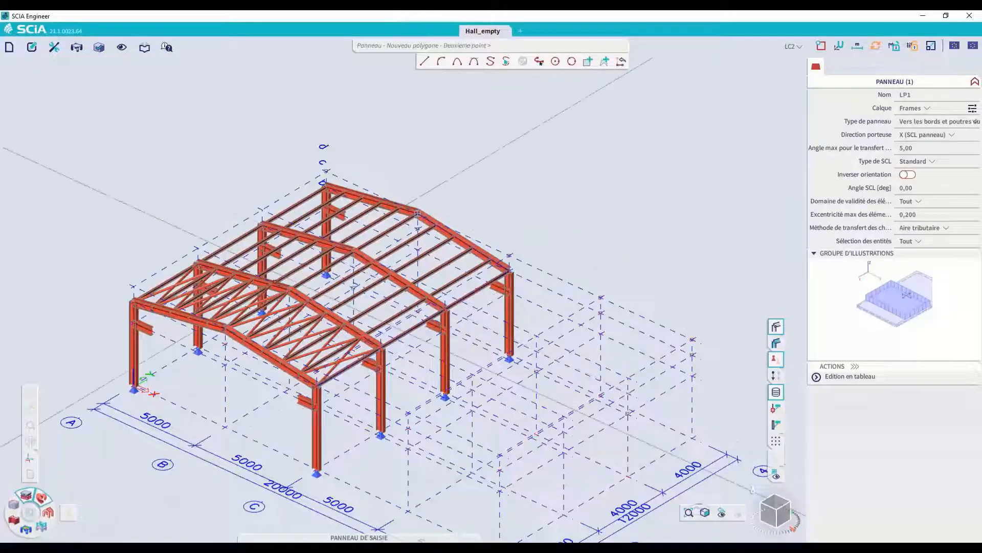
click(217, 330)
key(Escape)
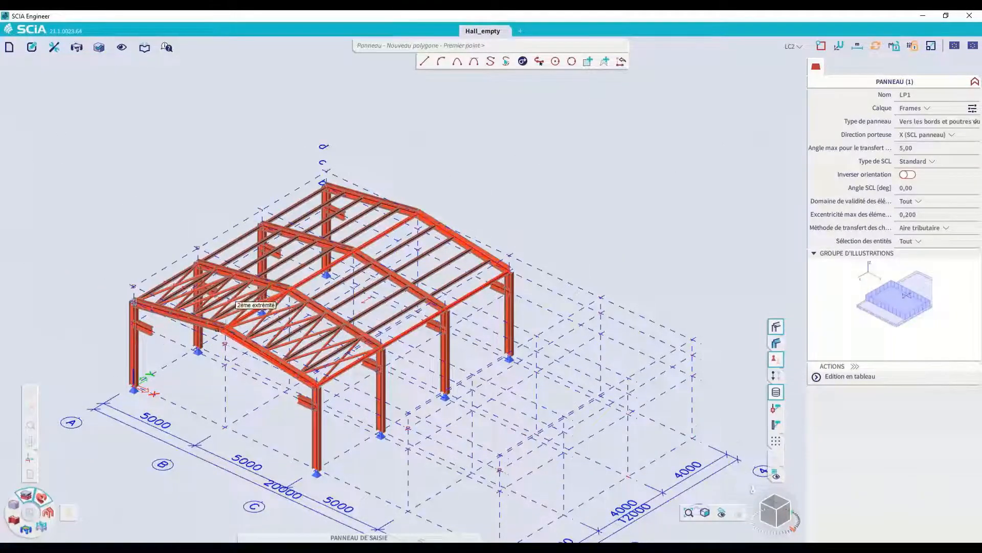
key(Escape)
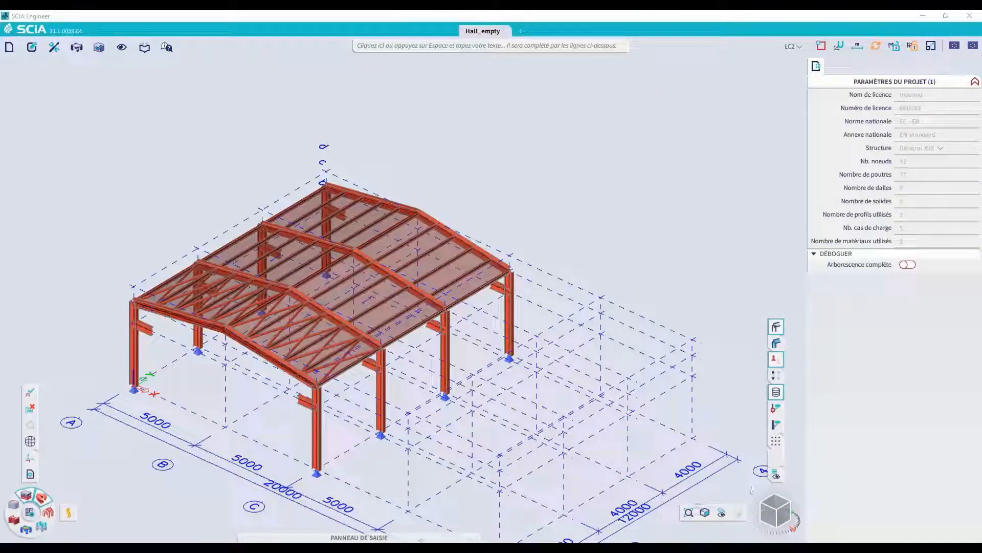
Apply a surface load of type Neige with coefficient -0,8 and position Projection to the roof panels
mouse_move(622, 195)
ctrl+right_down()
mouse_move(624, 203)
mouse_move(617, 194)
ctrl+right_up()
right_click(598, 199)
mouse_move(615, 199)
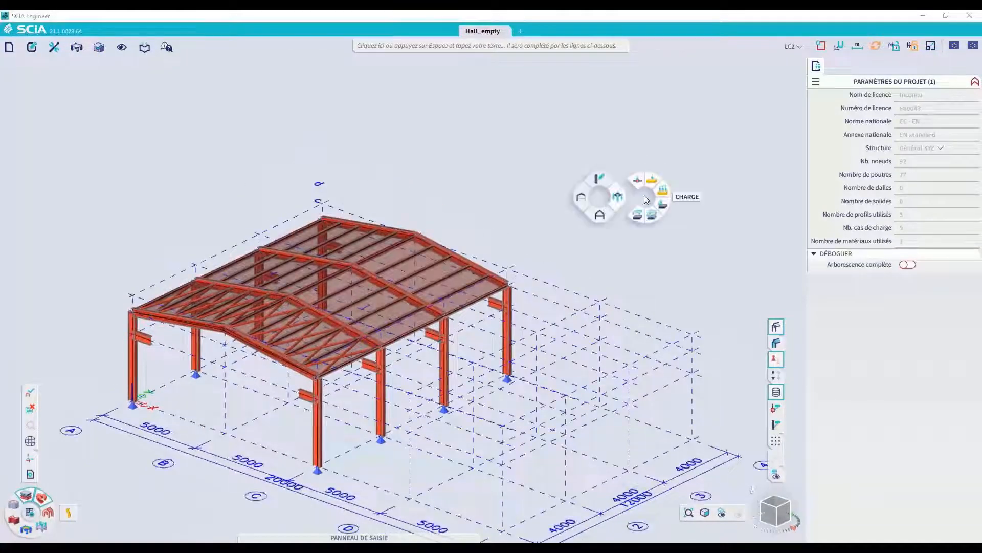
click(650, 210)
click(922, 122)
click(916, 151)
click(924, 136)
text(-0,8)
key(Tab)
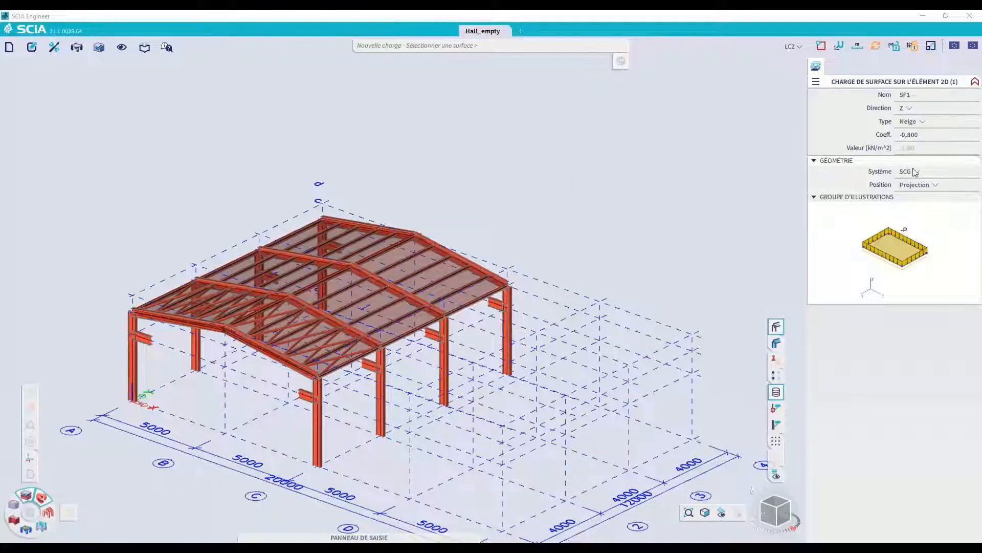
click(916, 186)
click(918, 204)
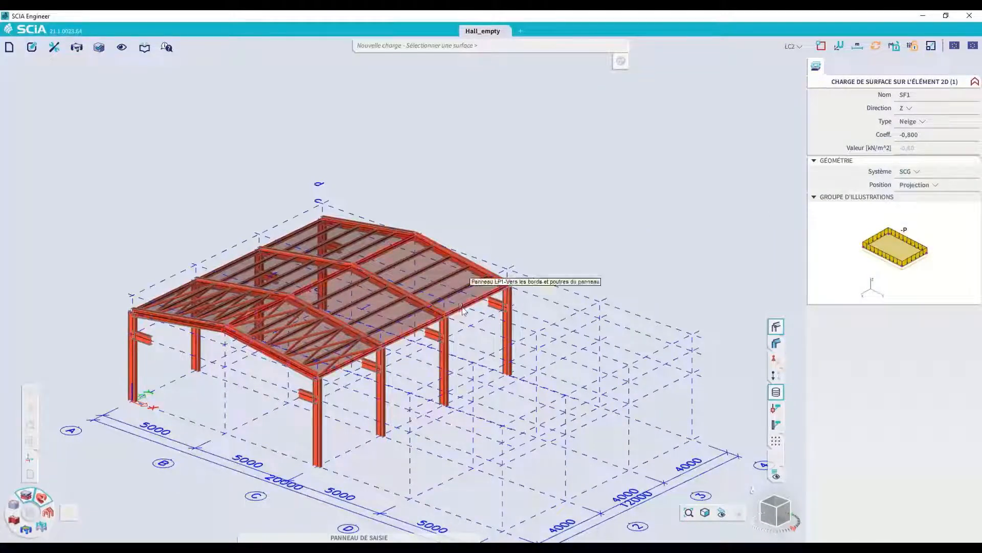
click(379, 228)
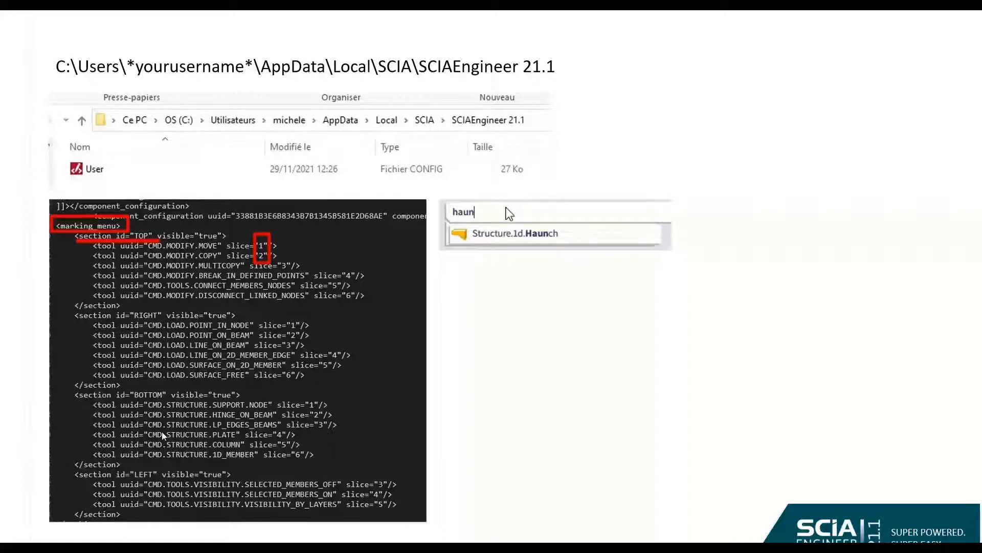
click(182, 439)
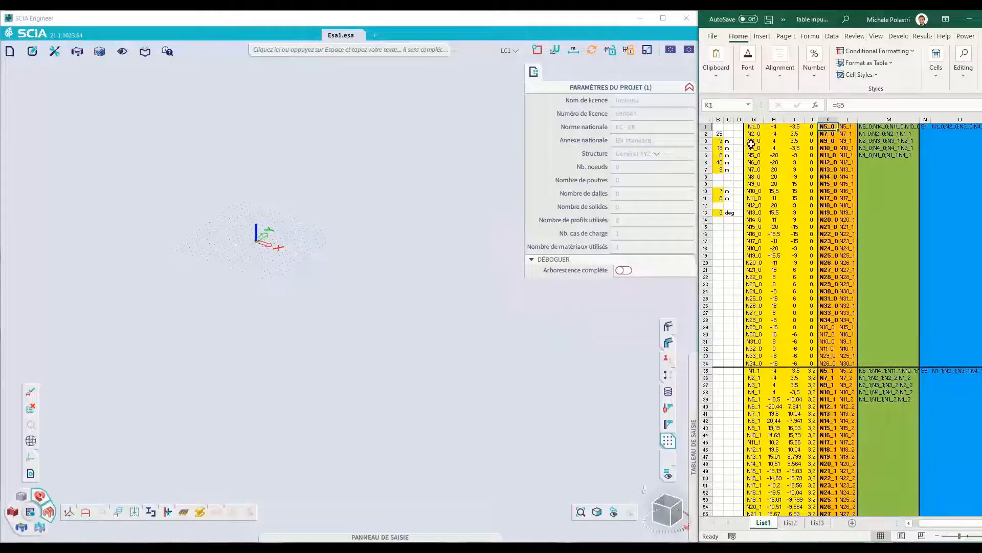
Create the tower's nodes by copying the node names and coordinates from columns G to J into the SCIA node input table
drag(754, 119, 813, 120)
key(ctrl+c)
mouse_move(694, 445)
click(290, 391)
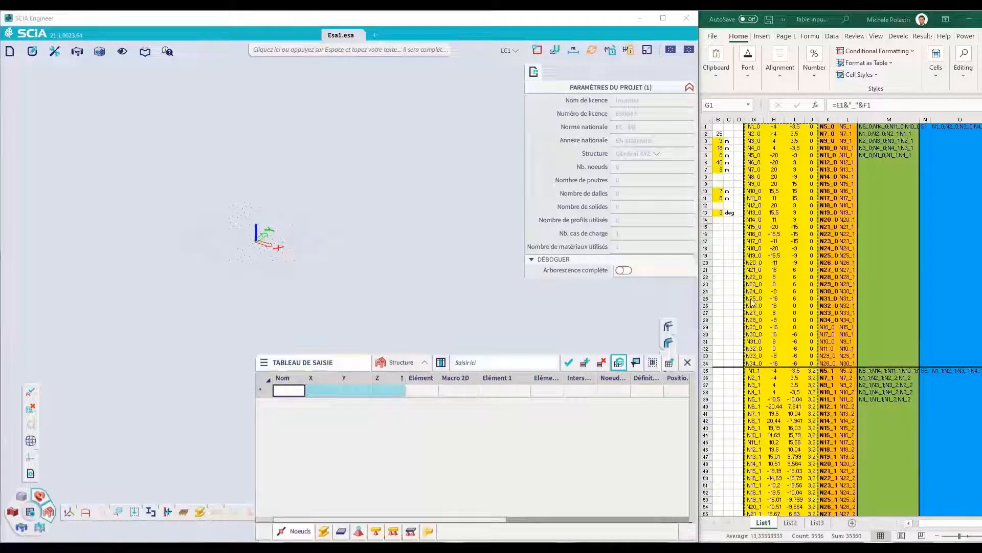
click(321, 297)
key(ctrl+v)
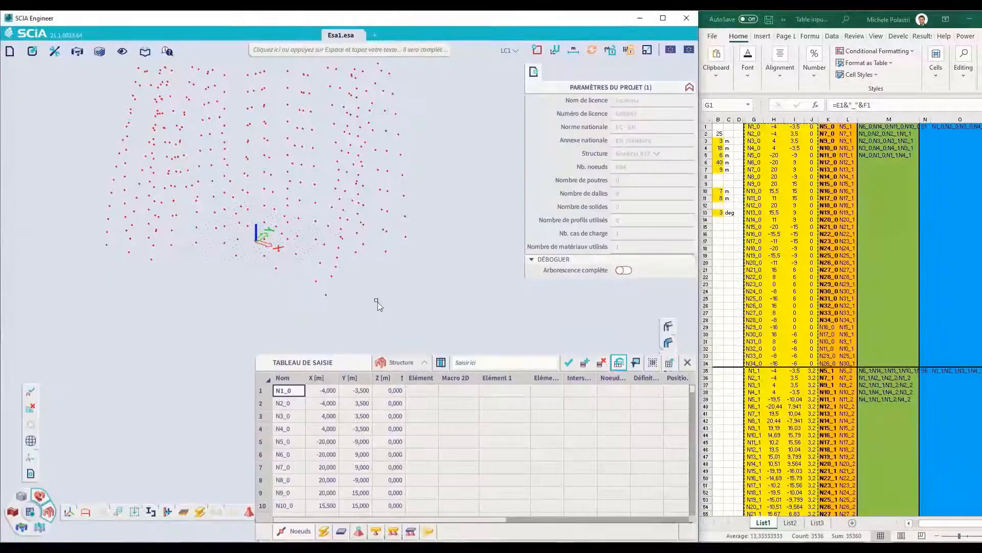
Create the 1D members by copying the start and end node names from columns K and L into the 1D element table
middle_drag(195, 248, 125, 209)
click(323, 533)
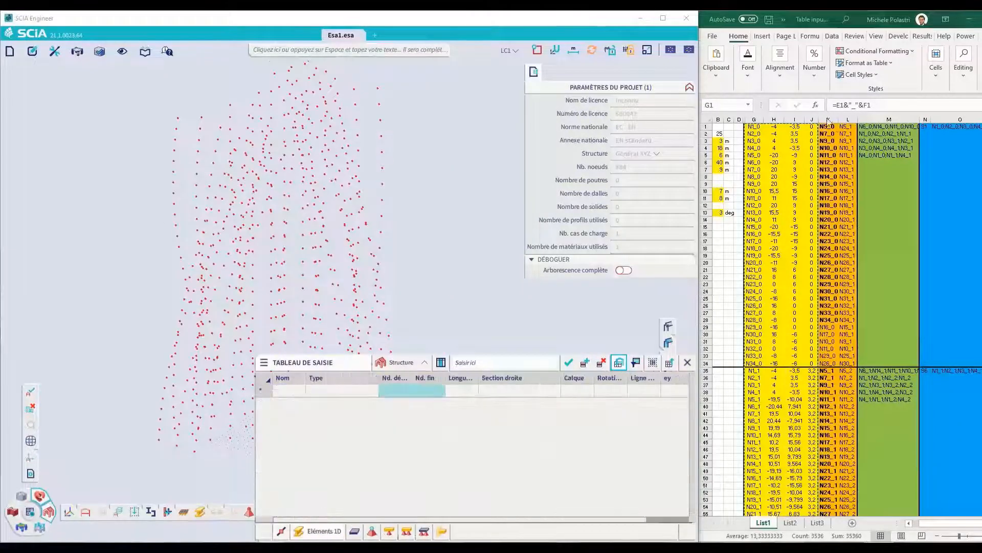
drag(827, 120, 844, 119)
key(ctrl+c)
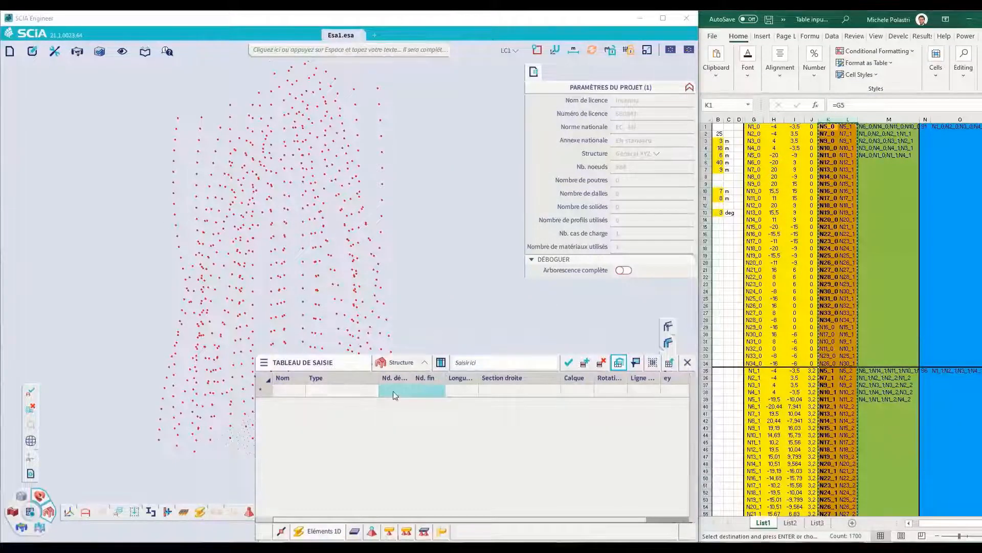
click(392, 391)
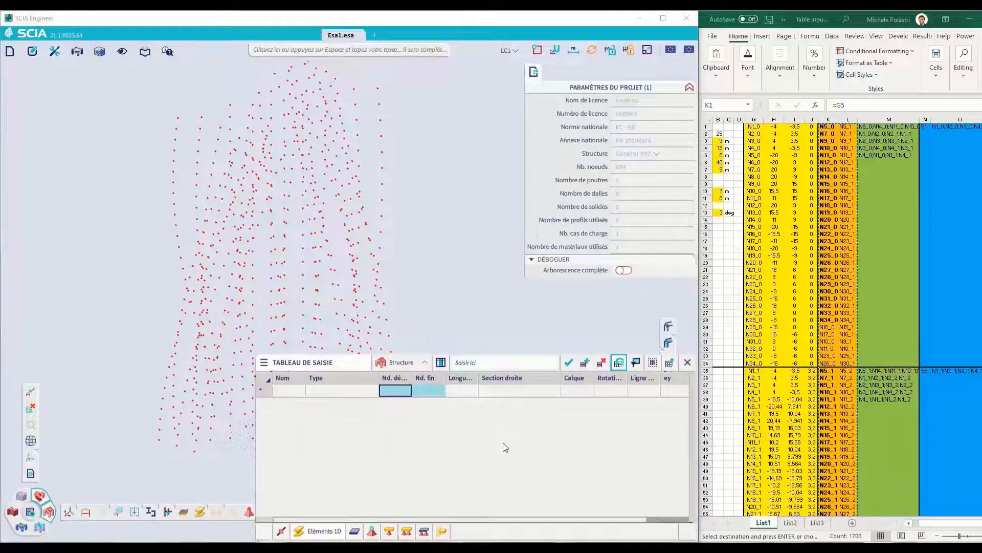
key(ctrl+v)
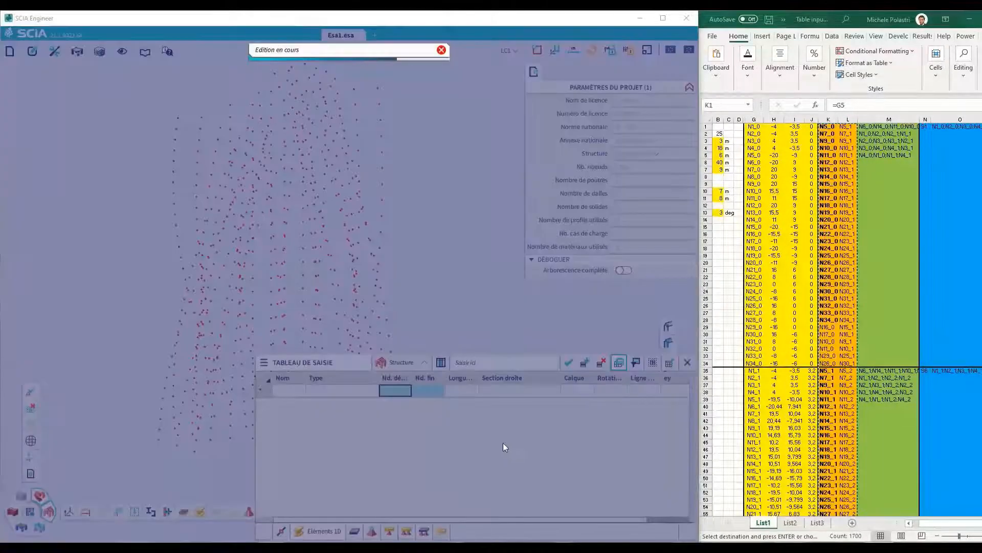
click(462, 415)
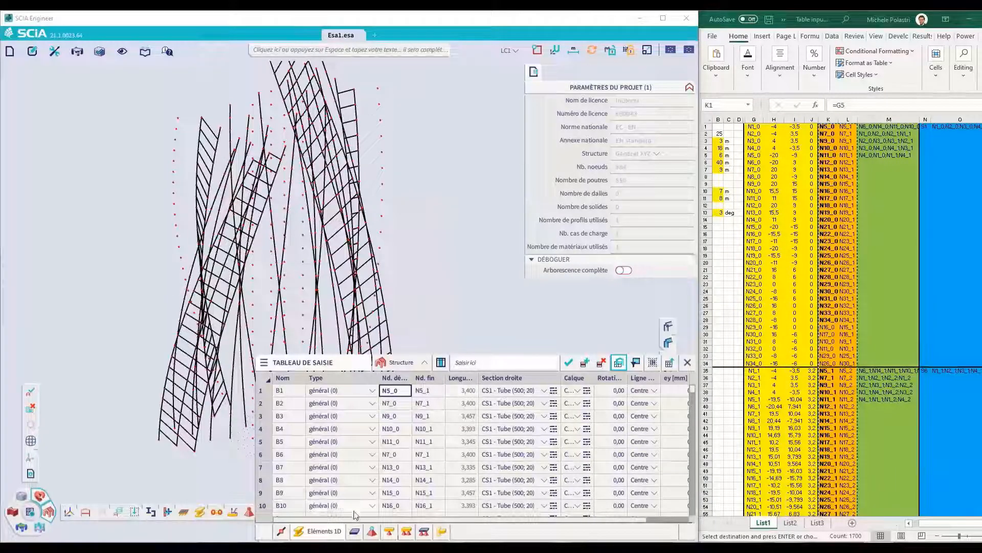
Create the surfaces by copying the node lists from column M into the surface table, and display the structure's volumes
click(354, 531)
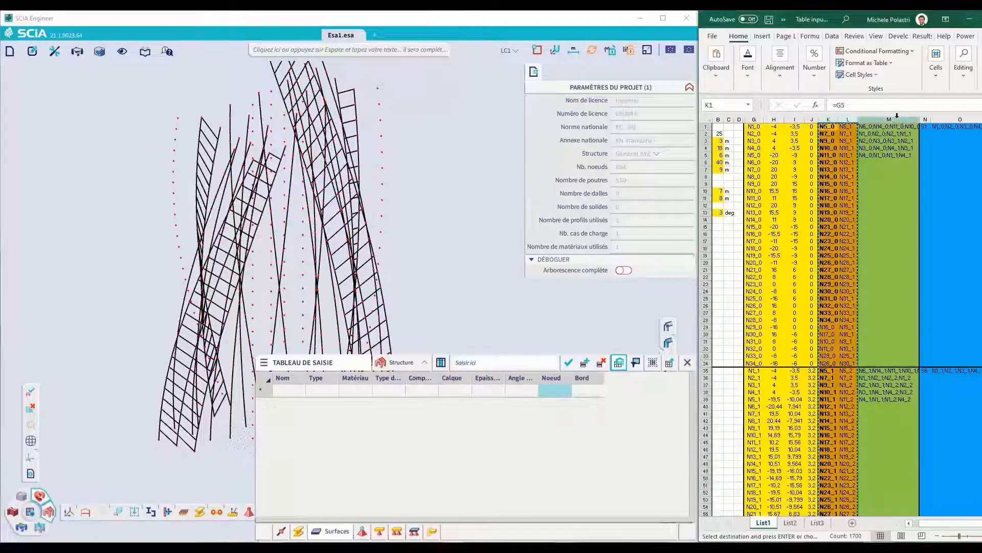
click(553, 389)
key(ctrl+v)
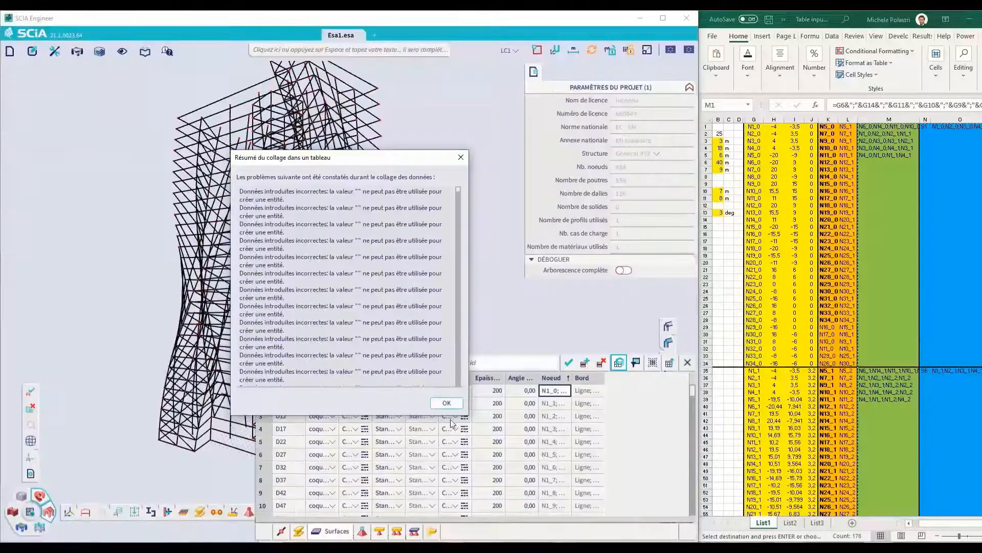
click(447, 402)
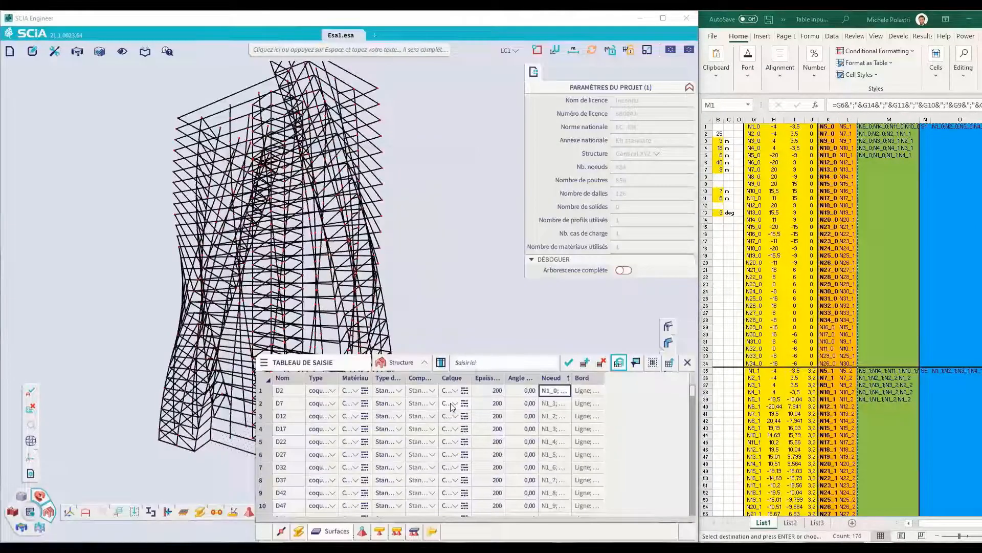
click(666, 342)
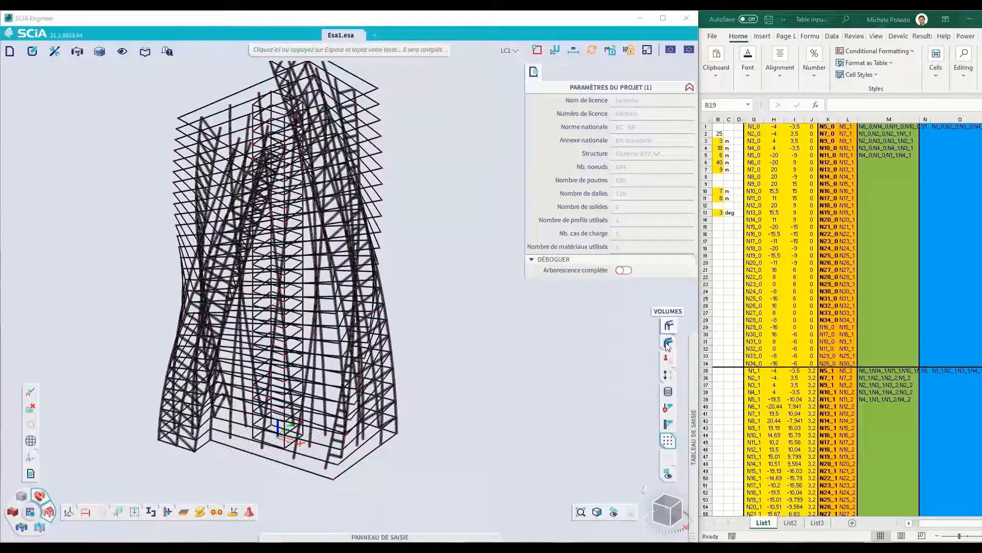
Set the angle in cell B13 of the Excel sheet to 6 deg and copy the recalculated coordinates from columns H to J
click(719, 213)
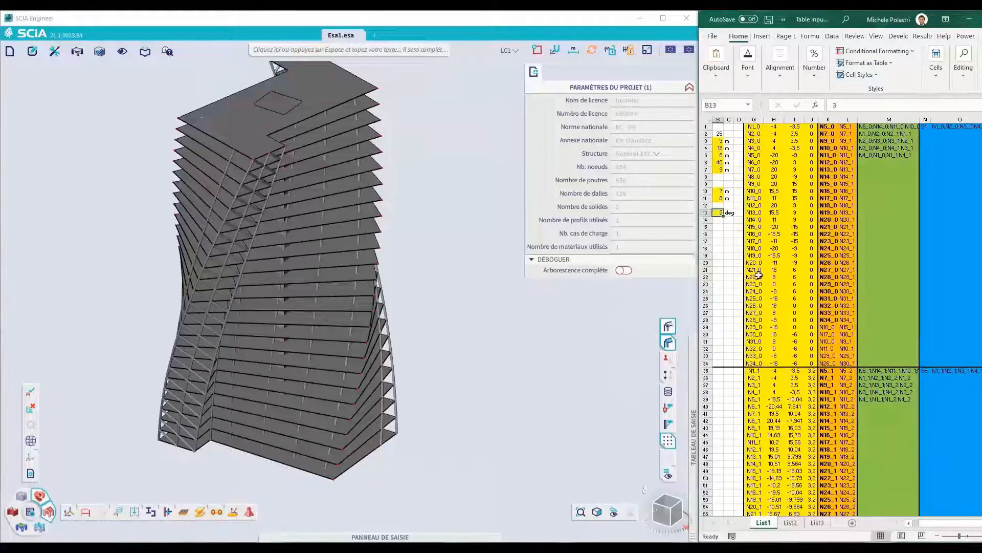
text(6)
key(Return)
drag(754, 119, 808, 119)
click(775, 118)
key(ctrl+c)
Replace the X, Y and Z coordinates of all nodes in the SCIA node input table with the copied Excel values
click(692, 444)
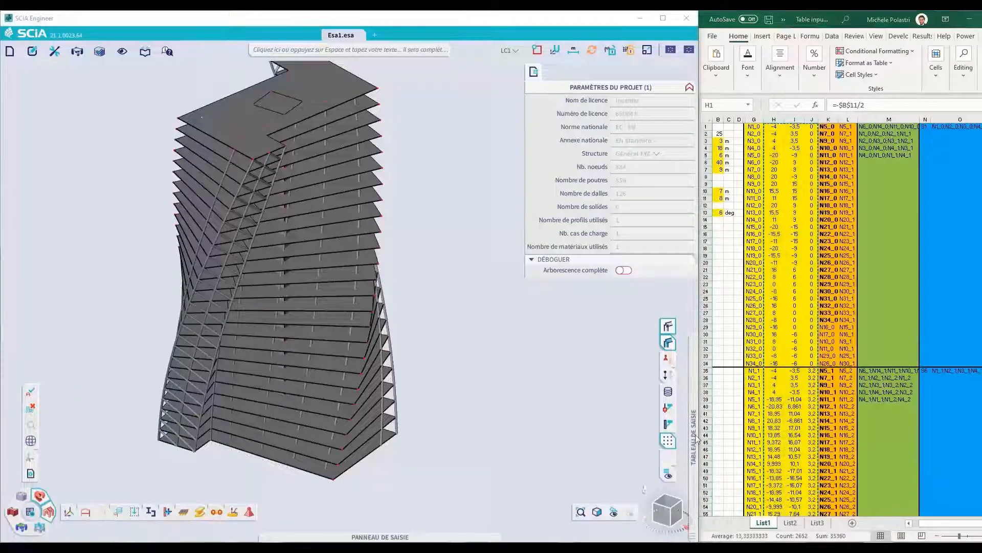
click(592, 375)
click(694, 383)
click(567, 437)
click(694, 488)
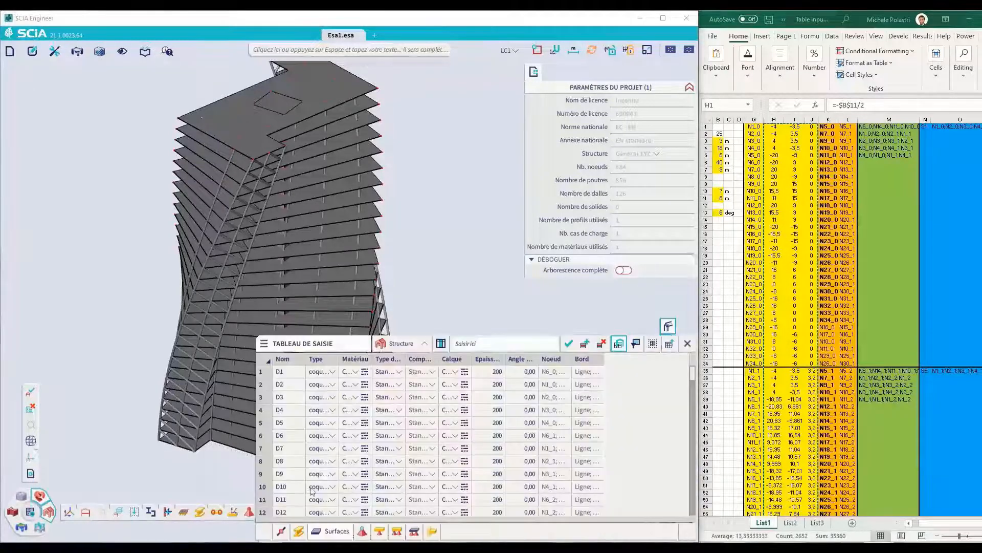
click(277, 534)
click(326, 372)
click(408, 283)
click(328, 376)
drag(693, 370, 695, 510)
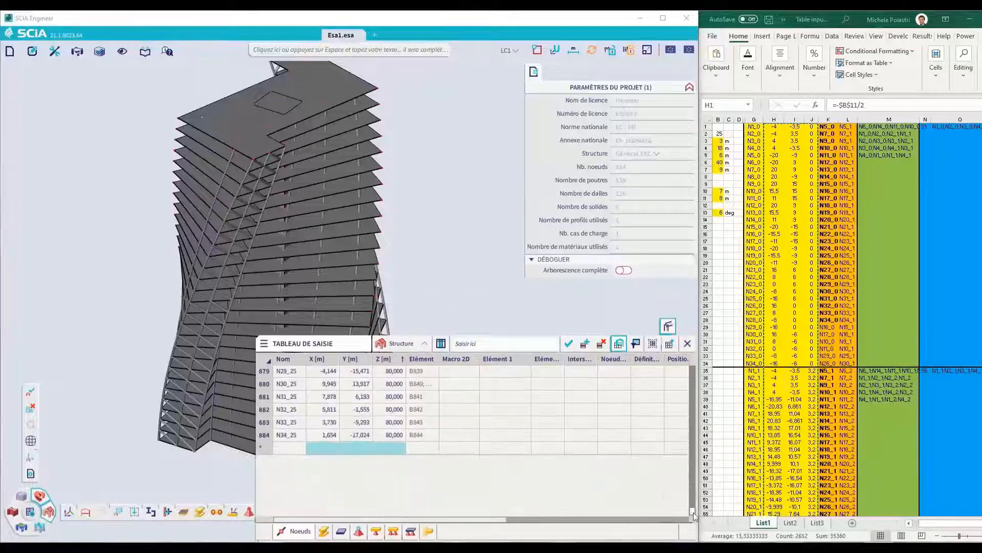
shift+click(392, 434)
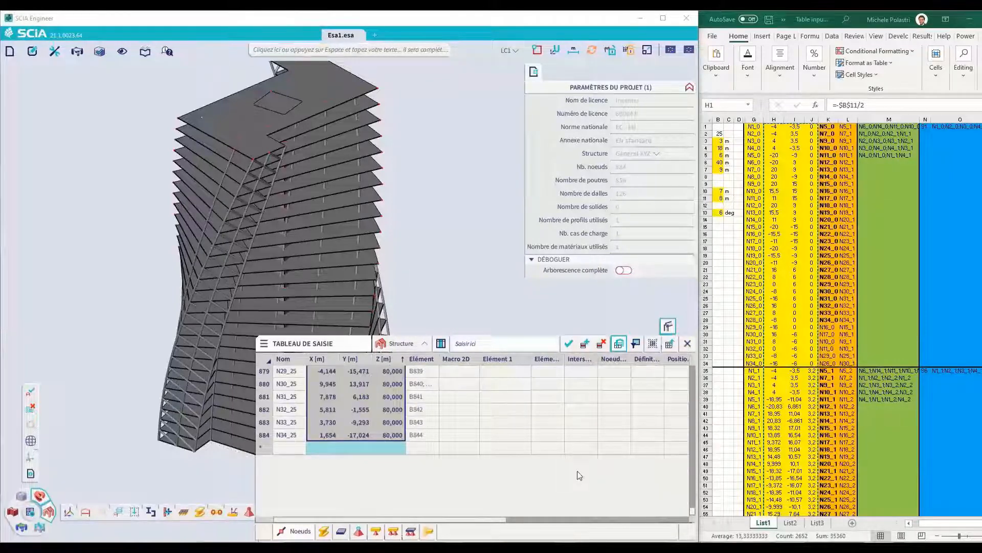
key(ctrl+v)
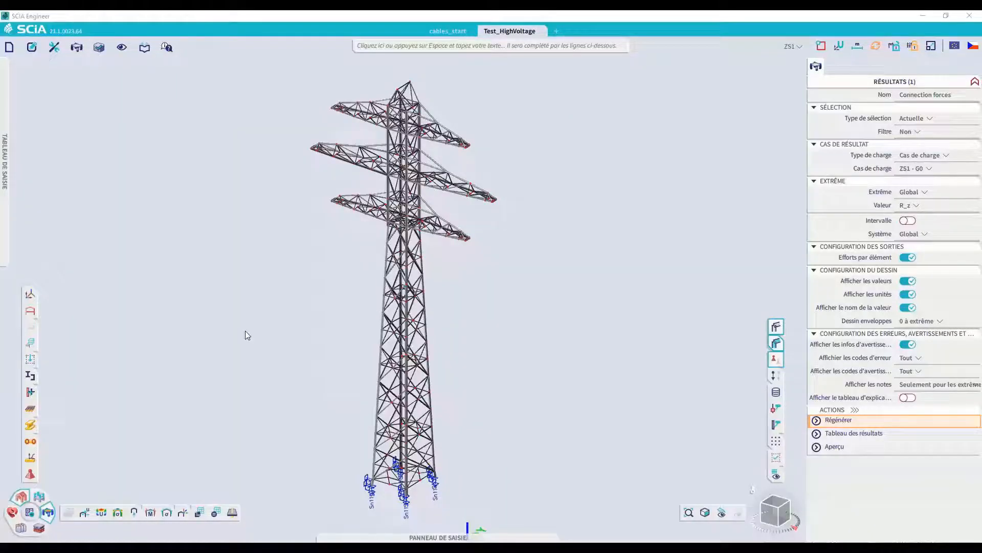
Add a connection force input (Efforts assemblage - saisie) to the node where a cross-arm tube meets the pylon's mast leg
key(space)
text(Efforts internes 1D)
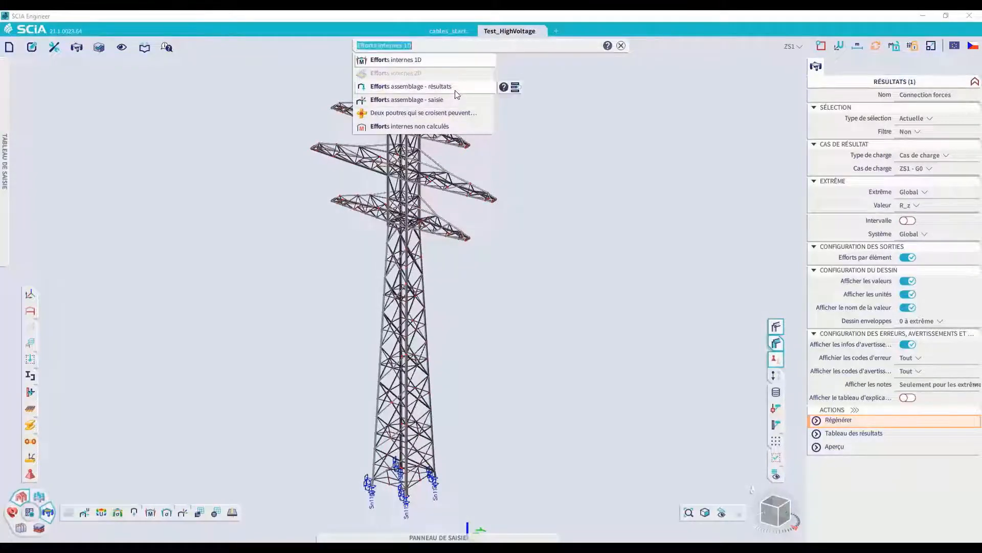
mouse_move(185, 514)
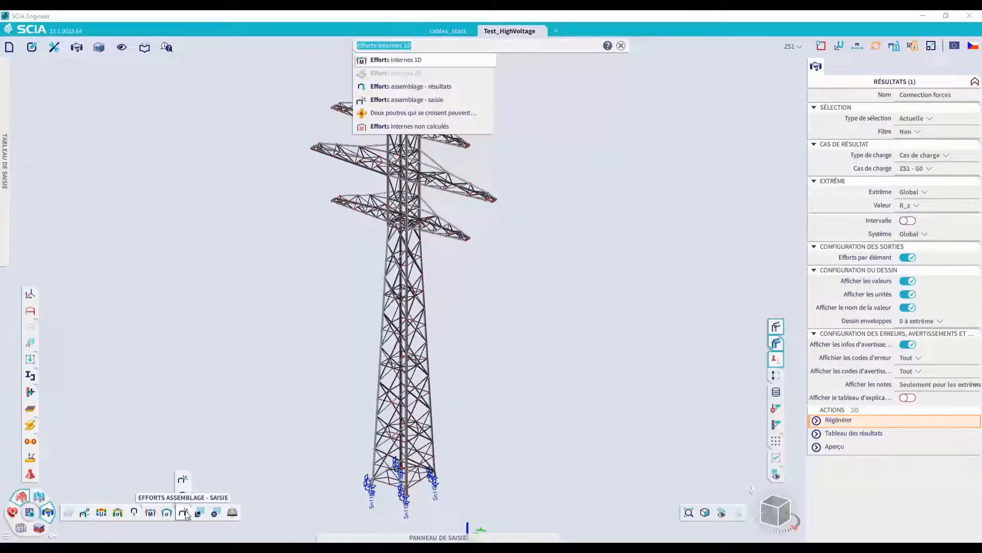
click(184, 479)
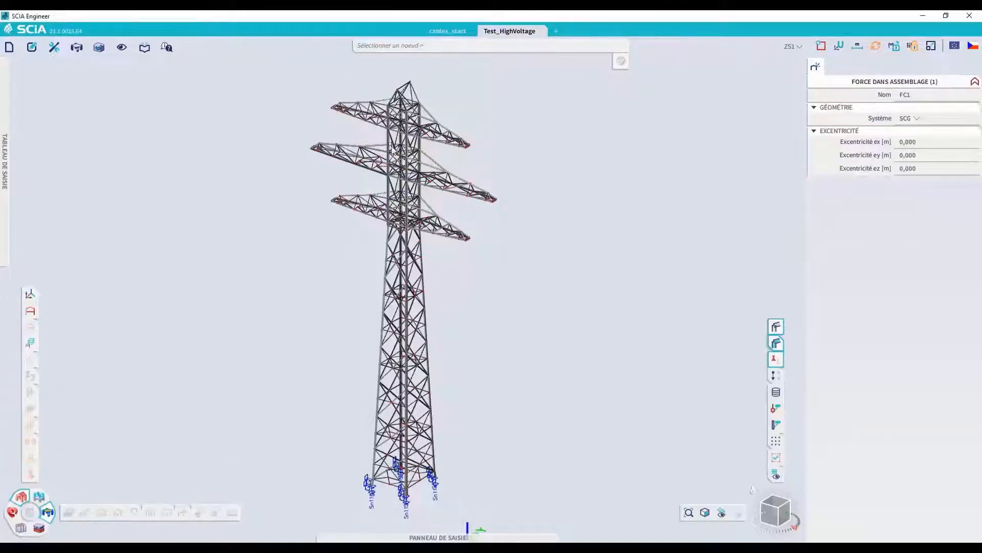
scroll(376, 176, up, 6)
click(376, 165)
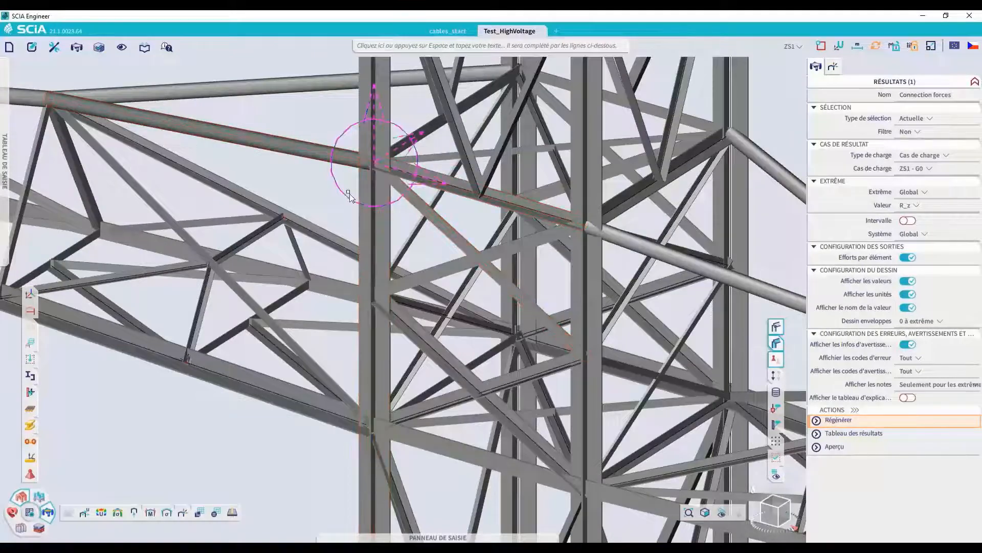
Isolate the bars meeting at the connection node by hiding all unselected members, and display the bar names
click(834, 70)
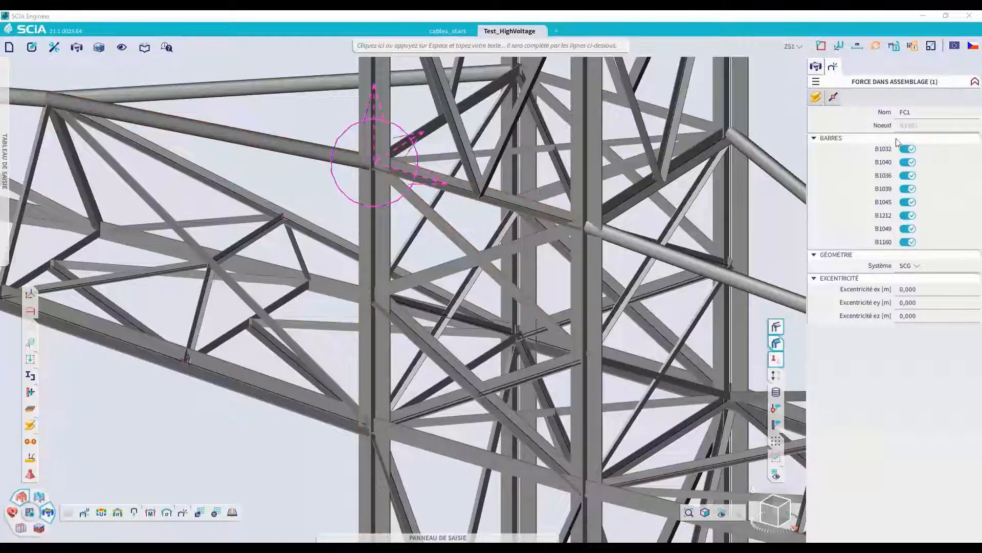
drag(397, 209, 345, 143)
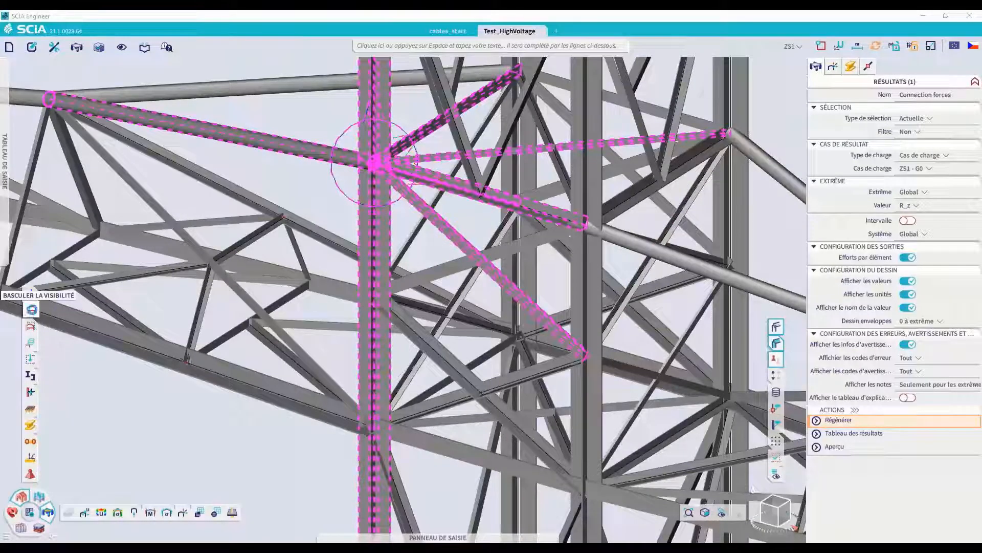
click(31, 310)
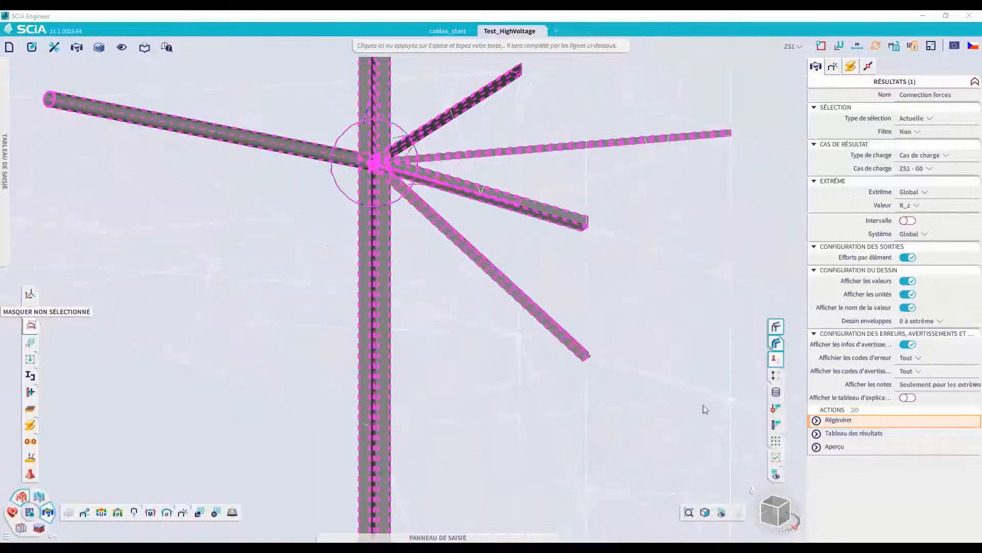
click(775, 424)
scroll(456, 346, down, 3)
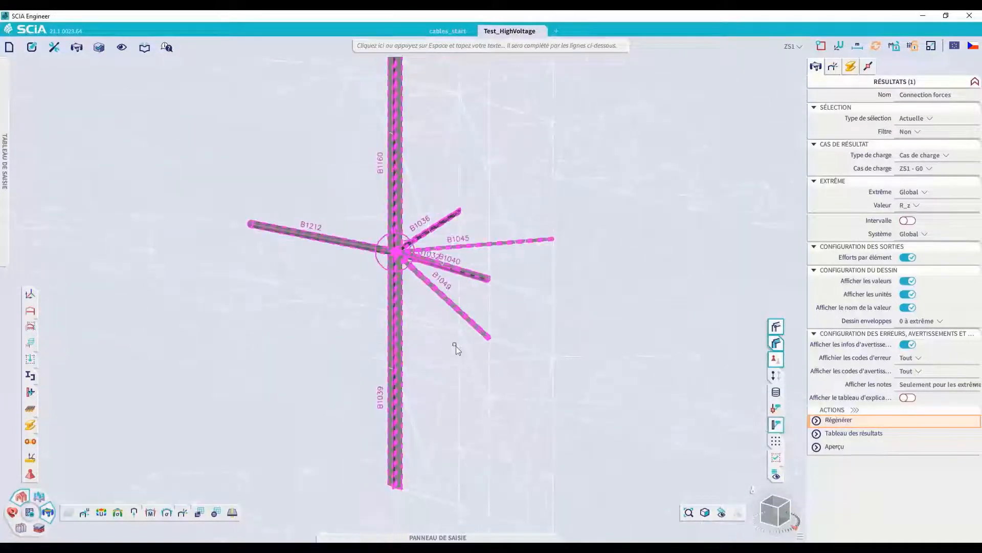
Exclude bar B1212 from connection force FC1
click(383, 266)
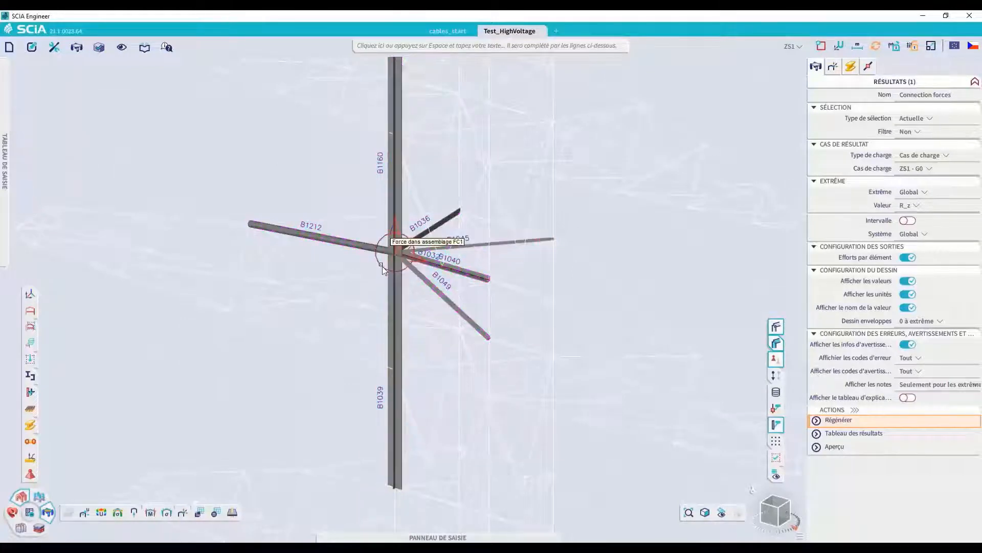
click(833, 66)
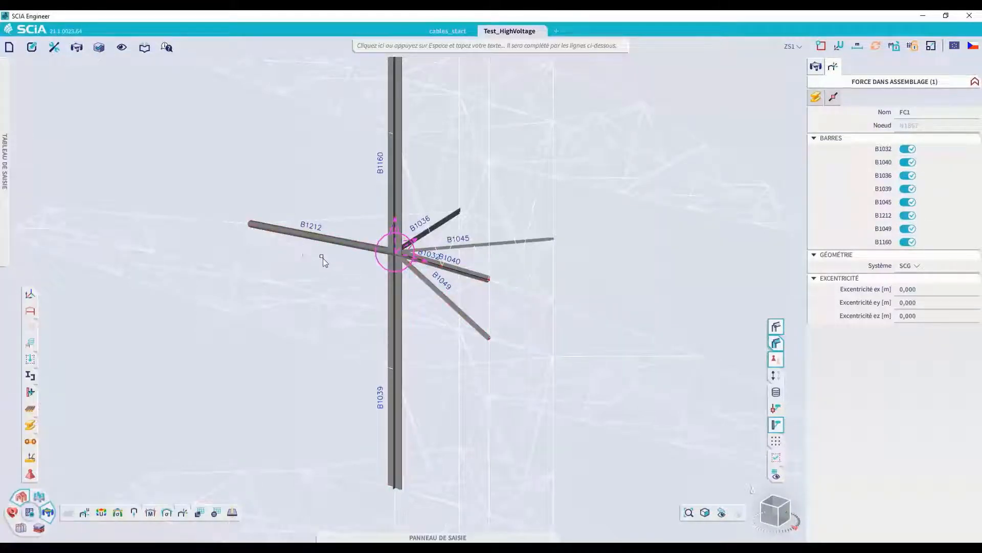
click(908, 215)
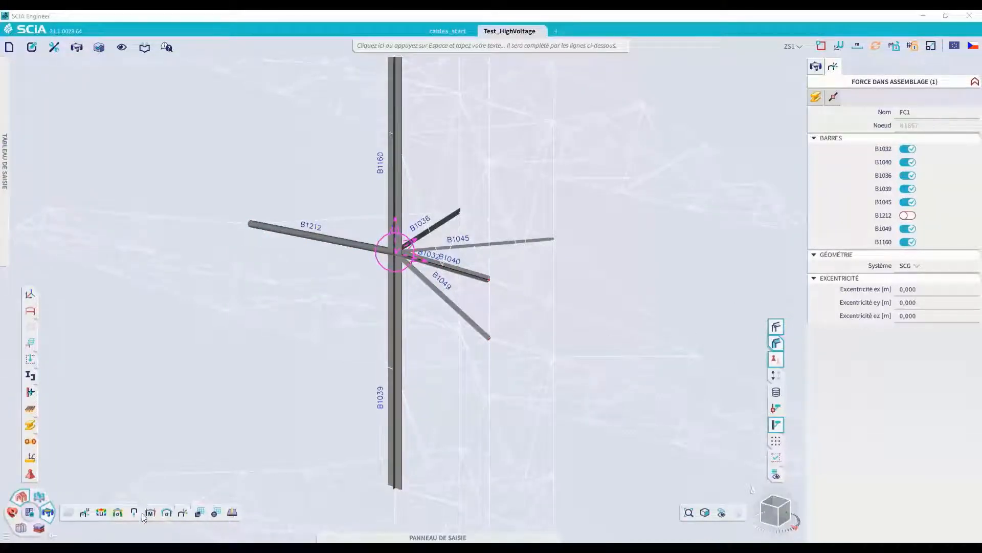
Show the connection force results (Efforts assemblage - résultats) for load case ZS1 - G0 and open their preview
mouse_move(183, 511)
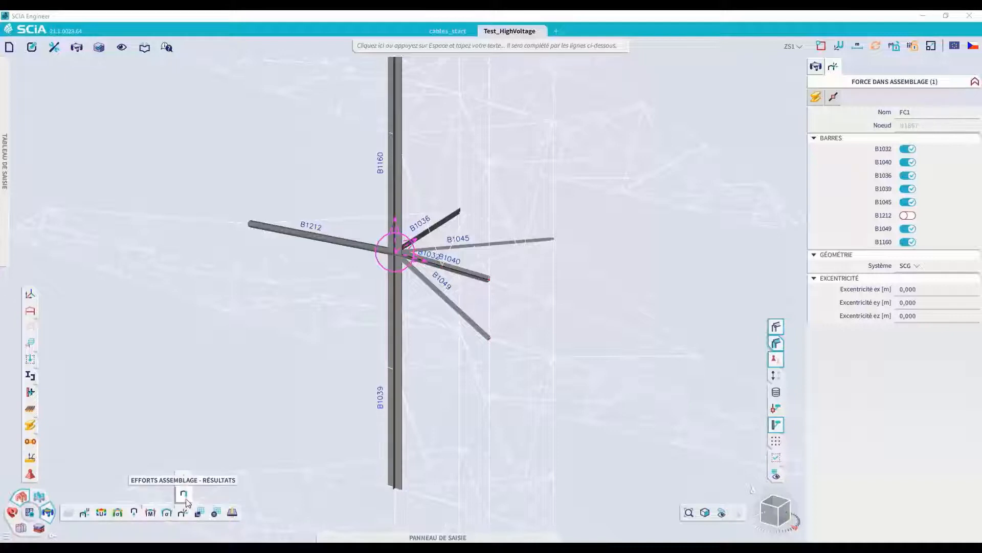
click(184, 494)
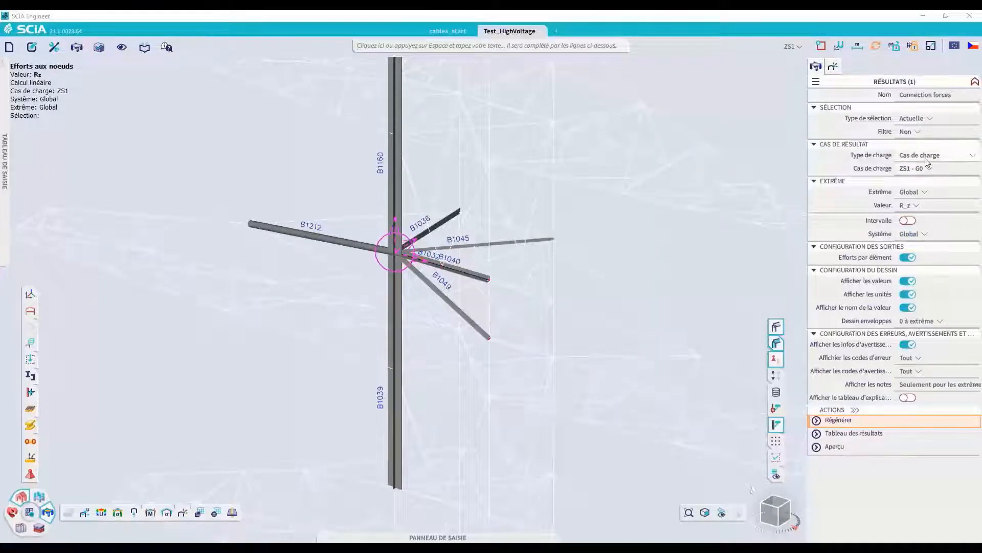
click(927, 157)
click(925, 165)
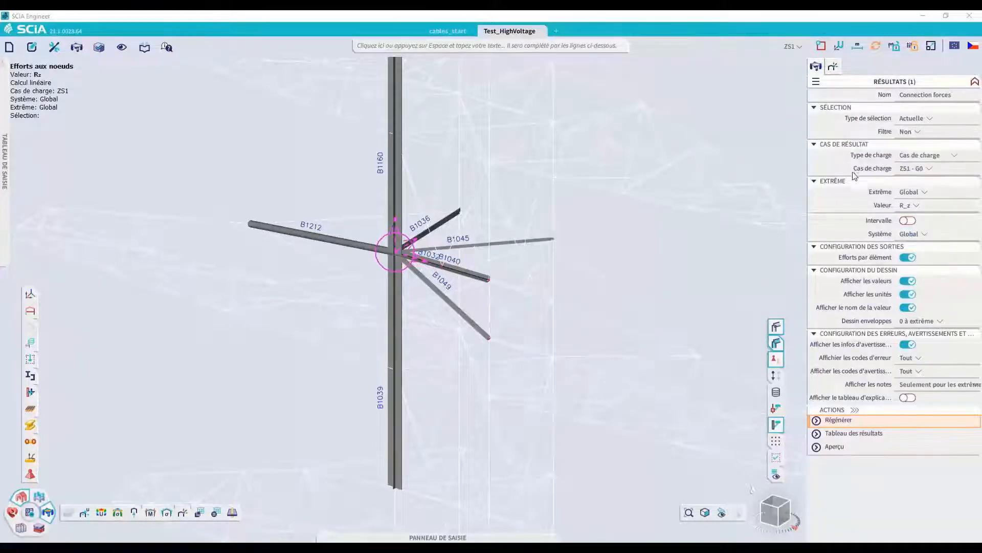
click(898, 431)
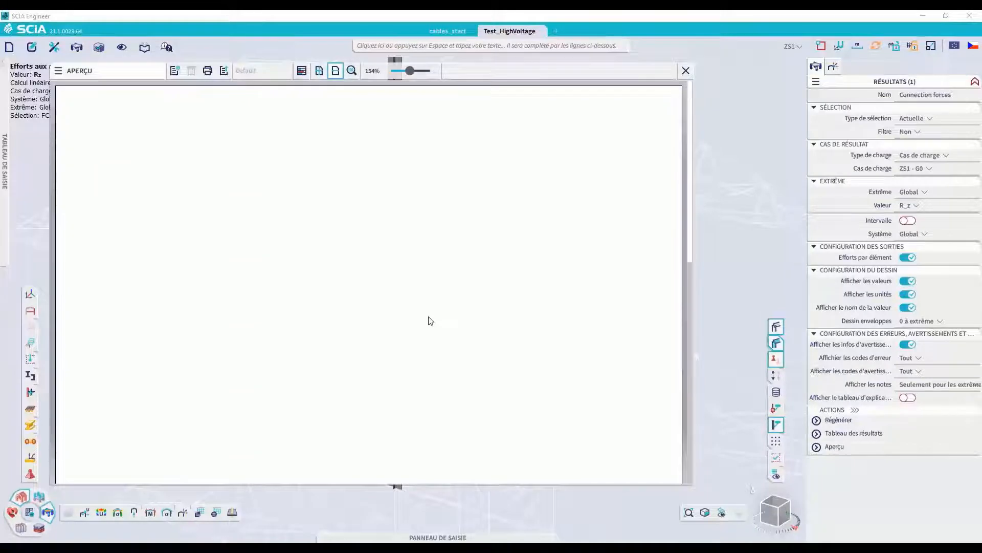
drag(112, 77, 406, 79)
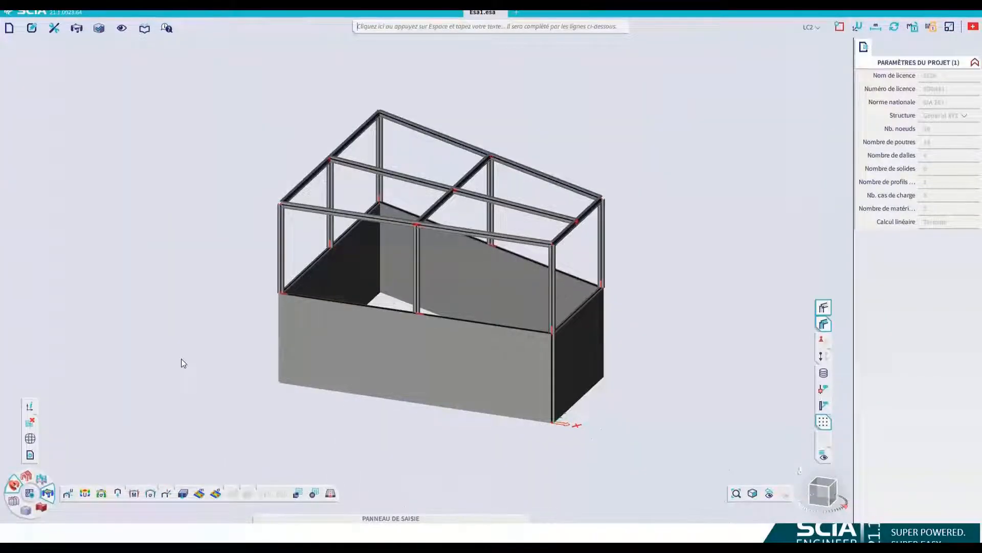
Add connection force inputs (Efforts assemblage - saisie), system SCG with zero eccentricities, to the seven column base nodes on top of the walls
key(space)
text(Efforts internes 1D)
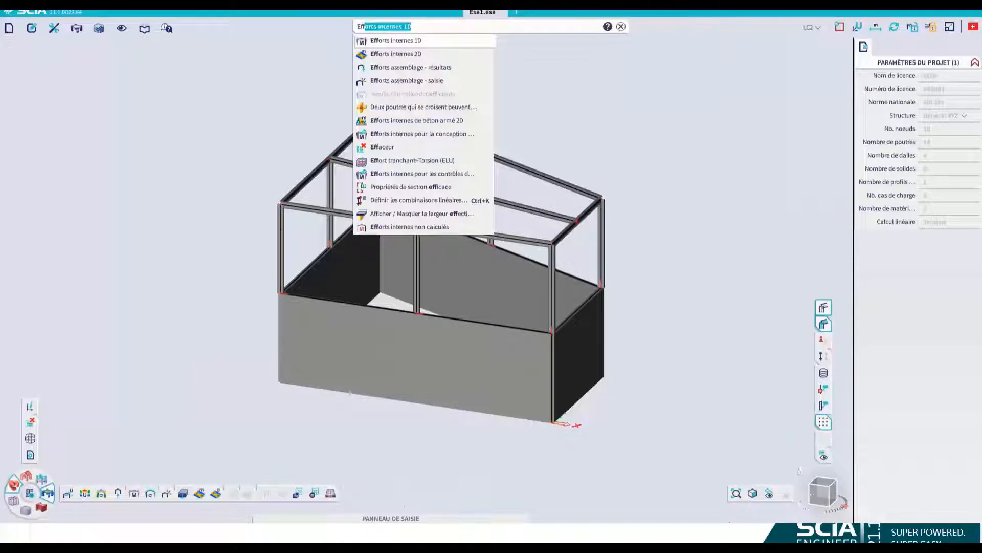
click(441, 82)
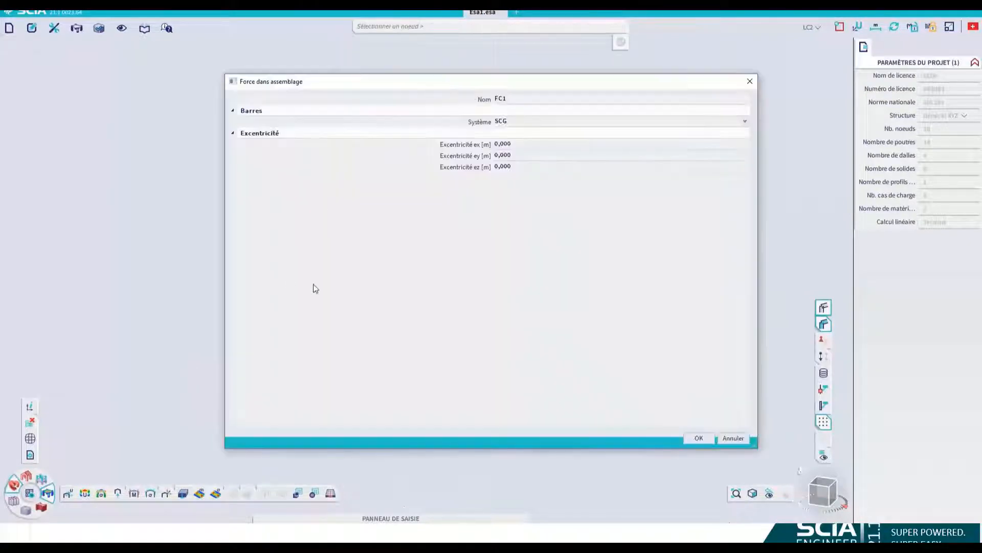
click(697, 438)
click(283, 293)
click(331, 247)
click(379, 200)
click(417, 314)
click(490, 244)
click(551, 333)
click(603, 287)
key(Escape)
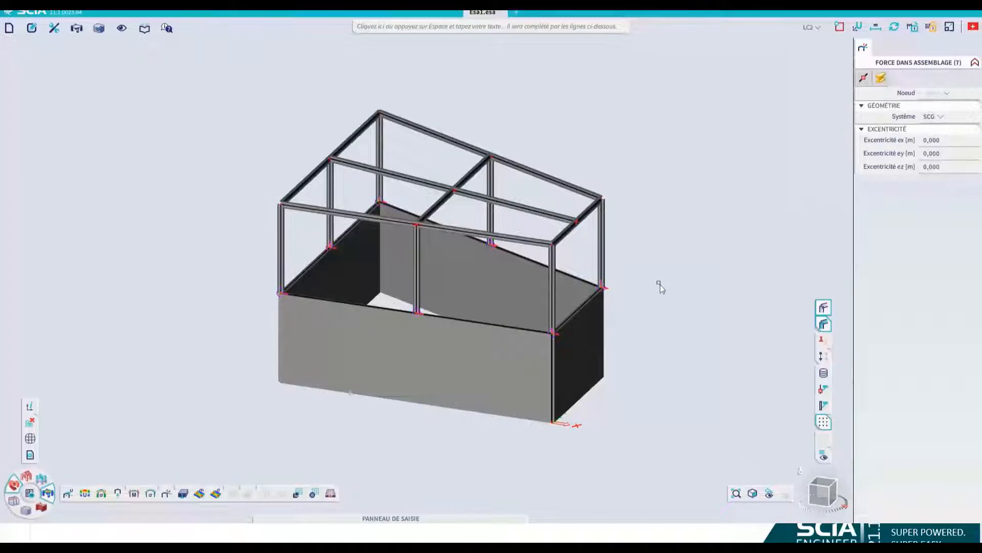
click(279, 294)
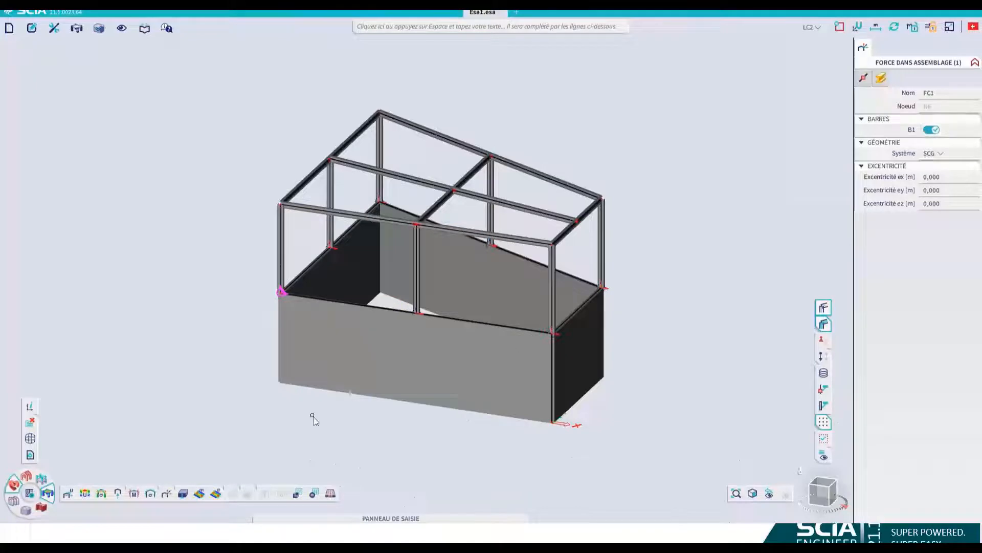
key(Escape)
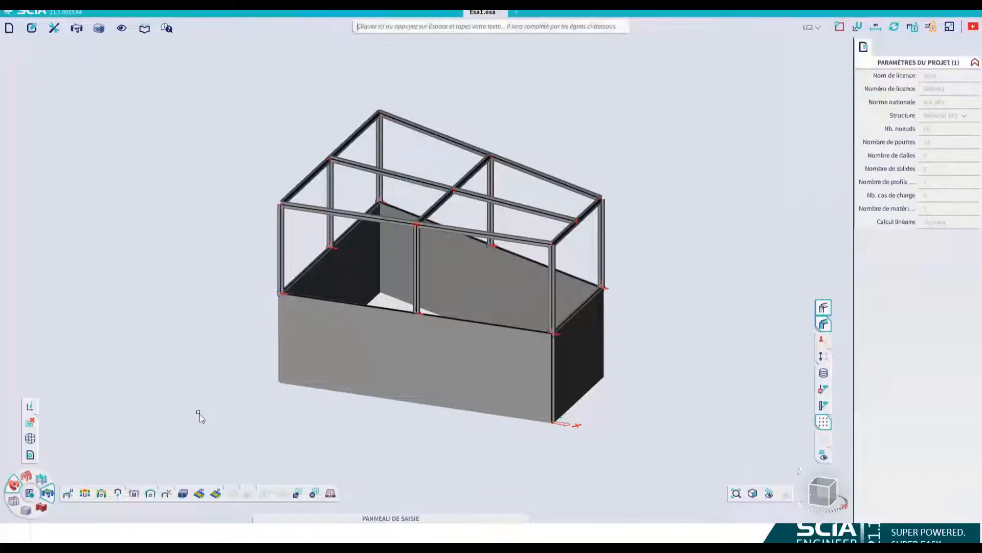
Show the connection force results (Efforts assemblage - résultats) for load case LC3 with the extreme set to Non
key(space)
text(Effo)
click(429, 68)
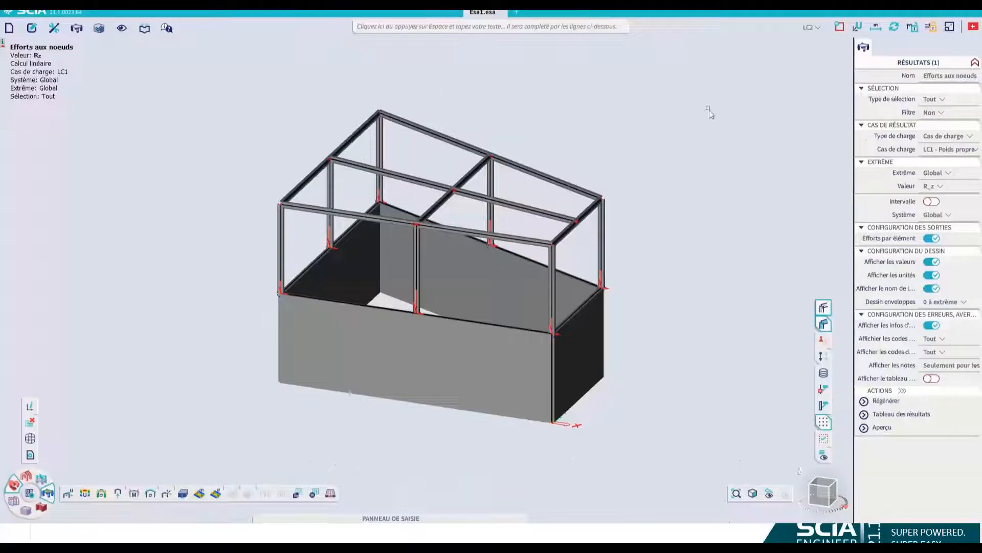
click(941, 136)
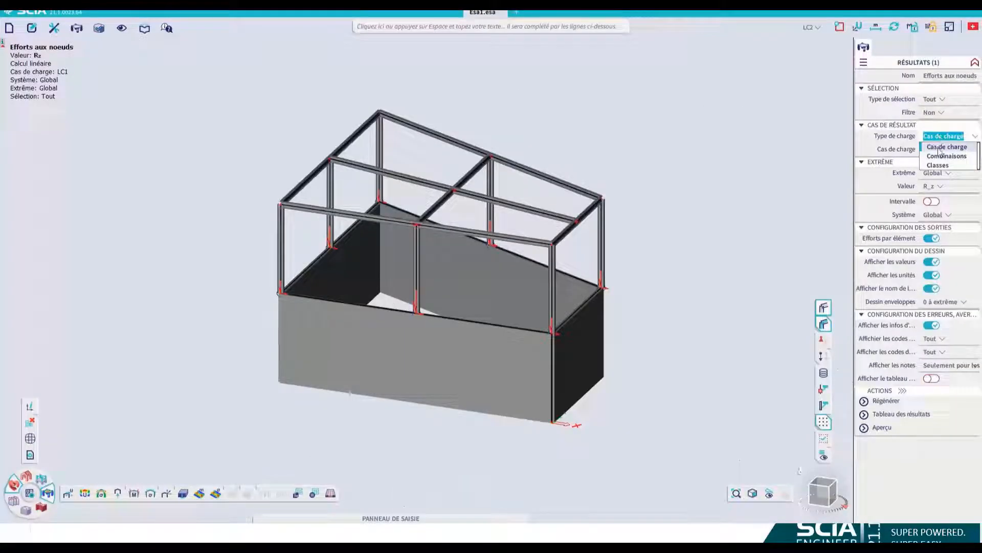
click(940, 147)
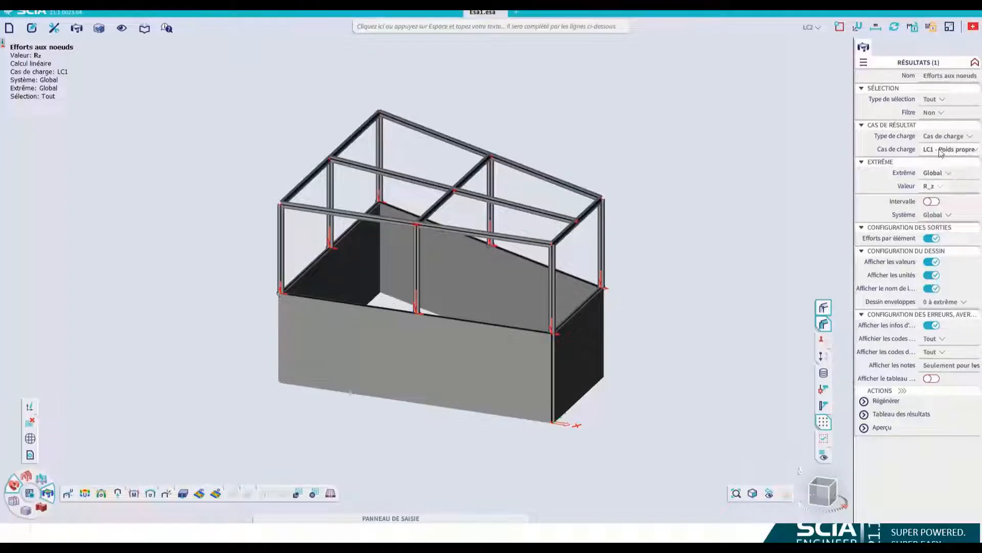
click(941, 150)
click(932, 180)
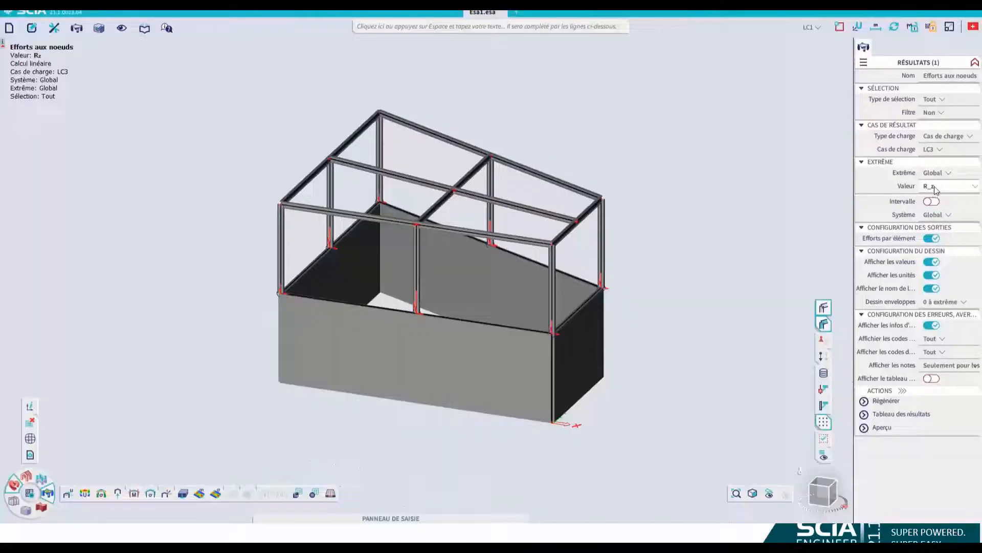
click(940, 174)
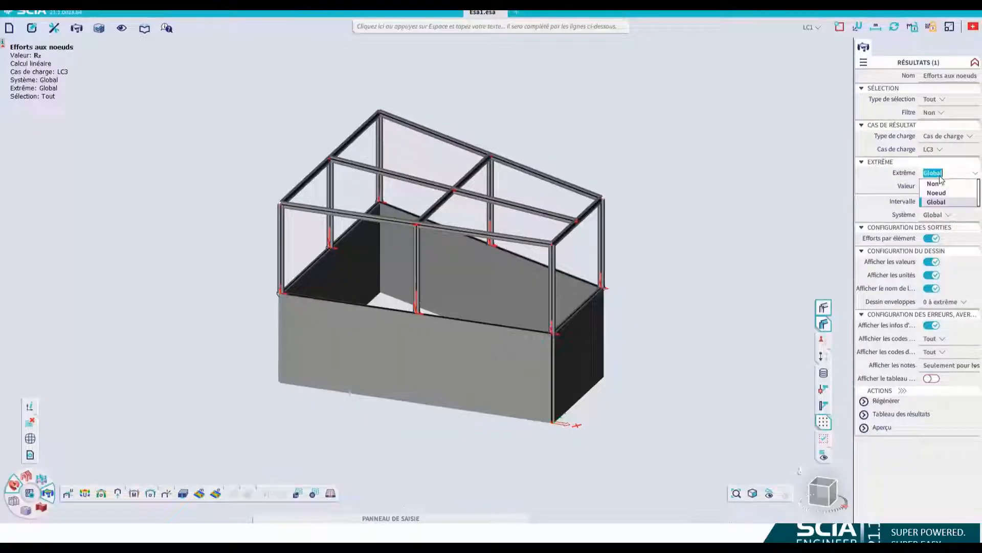
click(938, 184)
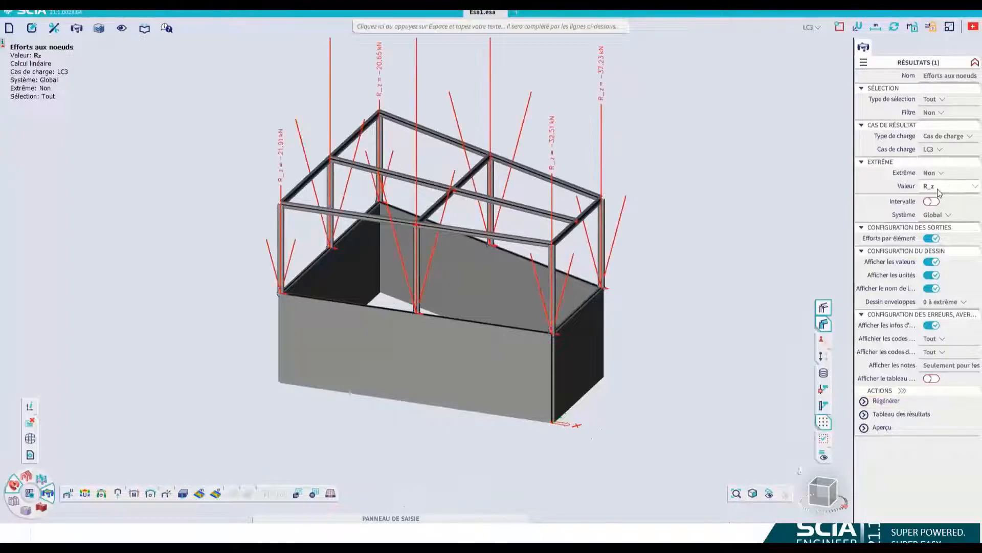
Reduce the result data scale to 0,1 and switch the model display to wireframe so the R_z arrows are readable
scroll(511, 287, down, 3)
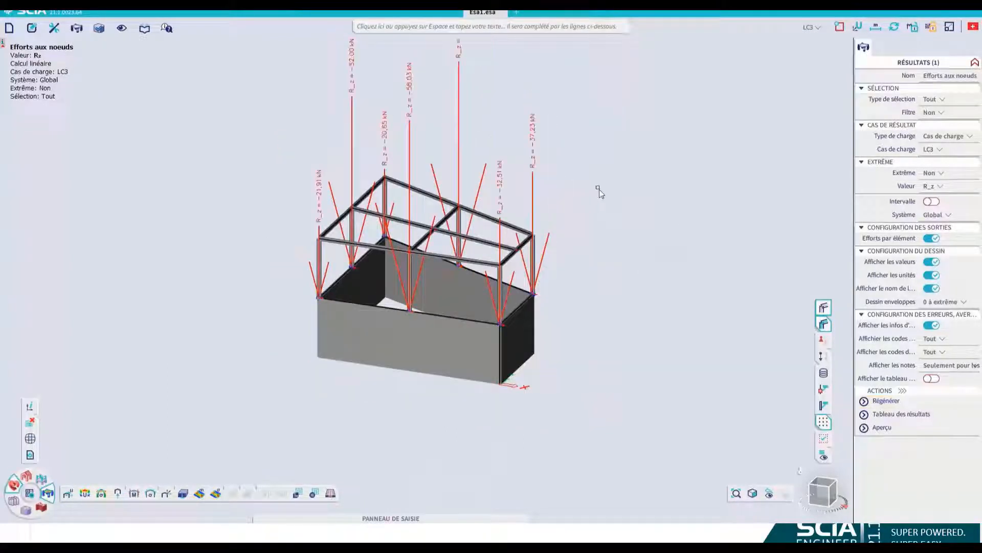
middle_drag(485, 241, 438, 291)
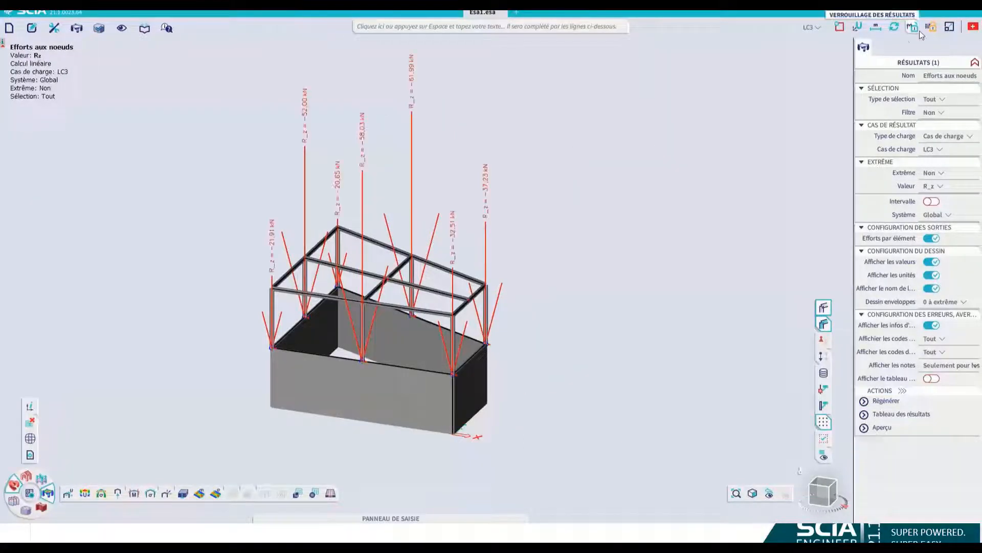
click(949, 27)
drag(919, 55, 916, 55)
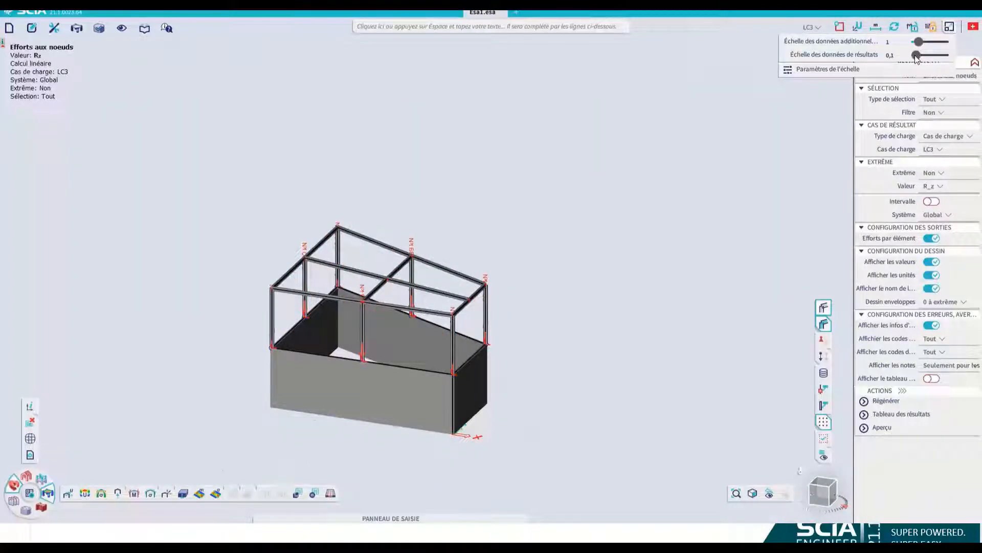
scroll(548, 308, up, 3)
middle_drag(483, 342, 552, 296)
scroll(329, 426, up, 2)
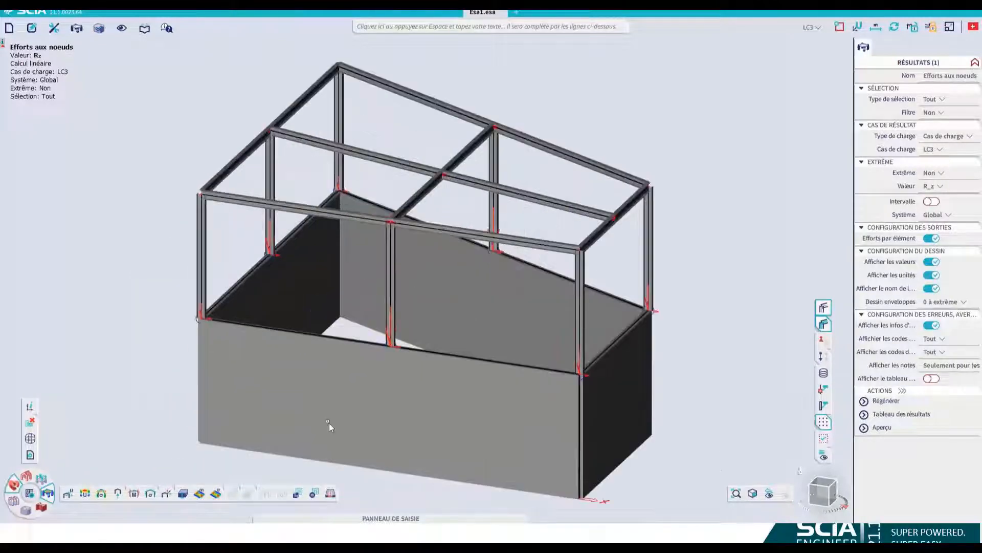
click(824, 324)
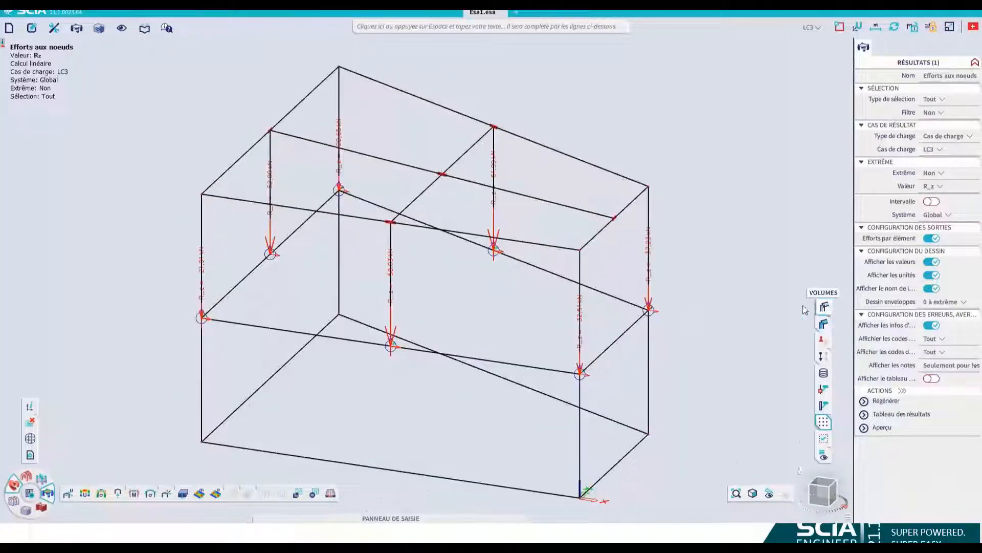
Examine the LC3 connection forces per node and per element in an enlarged results preview, and close it
click(882, 427)
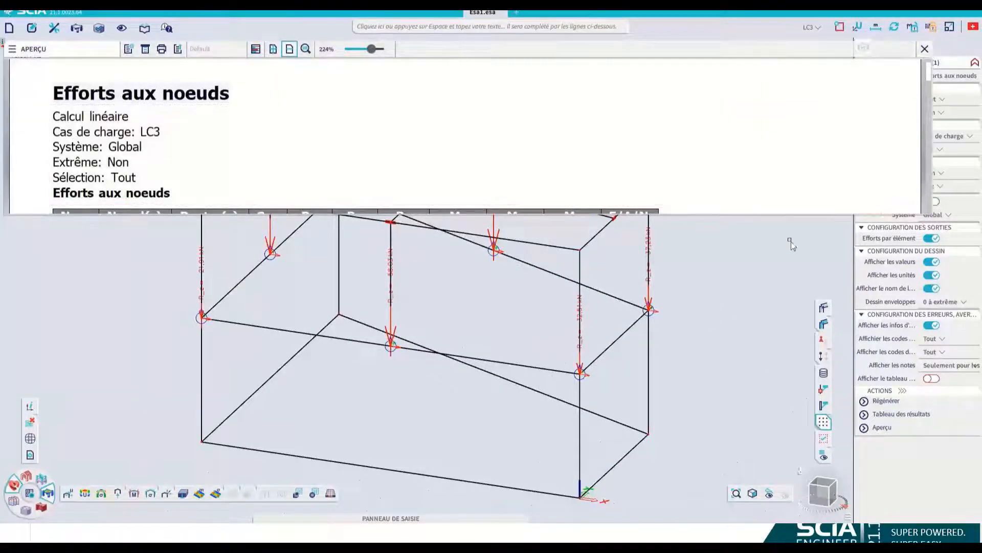
drag(784, 216, 772, 394)
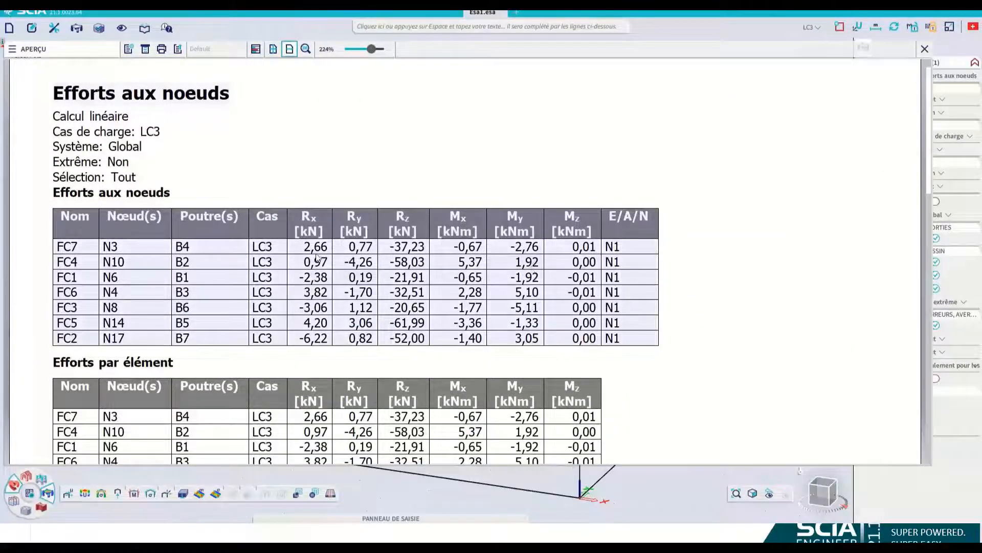
scroll(317, 258, down, 1)
scroll(317, 258, down, 3)
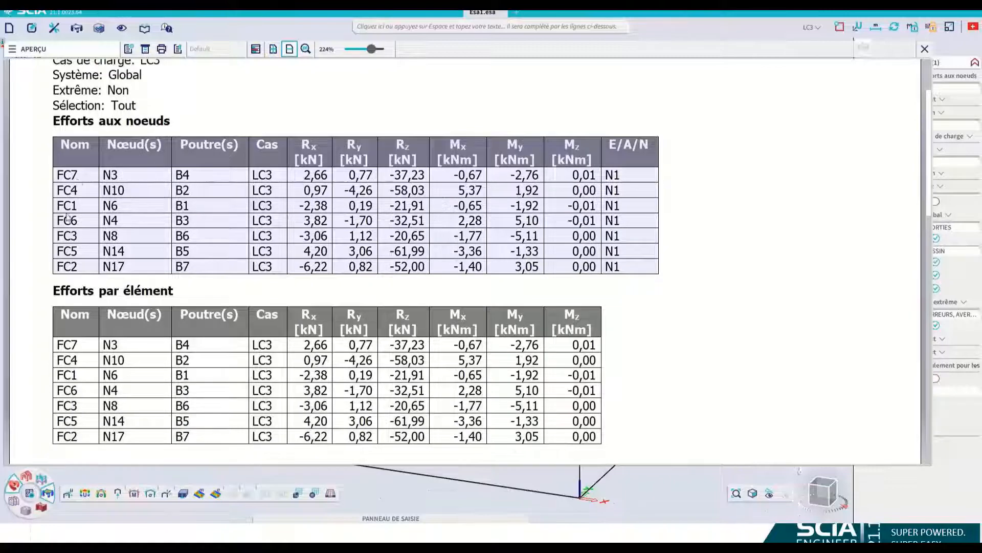
click(924, 49)
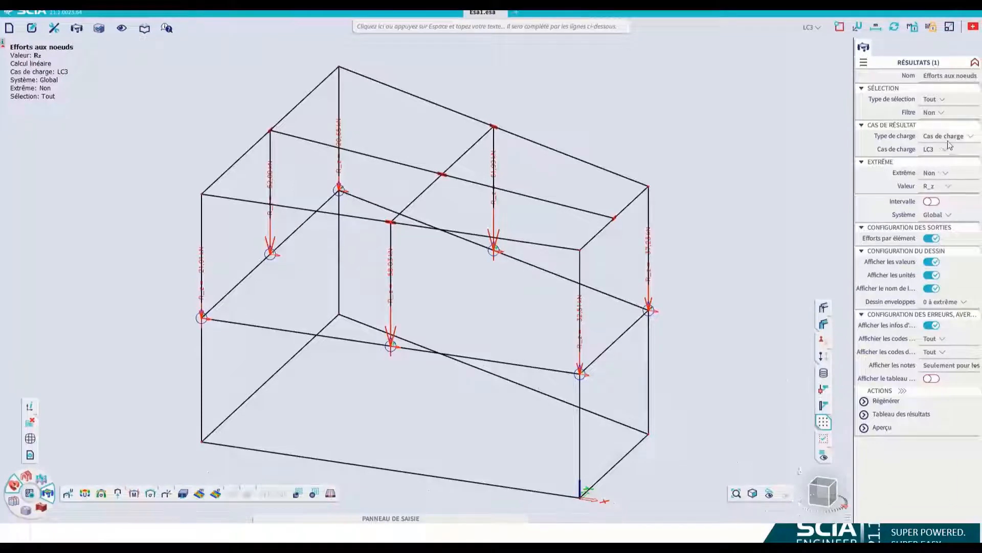
Switch the connection force results to class DdC and open their results table at an enlarged size
click(947, 136)
click(947, 165)
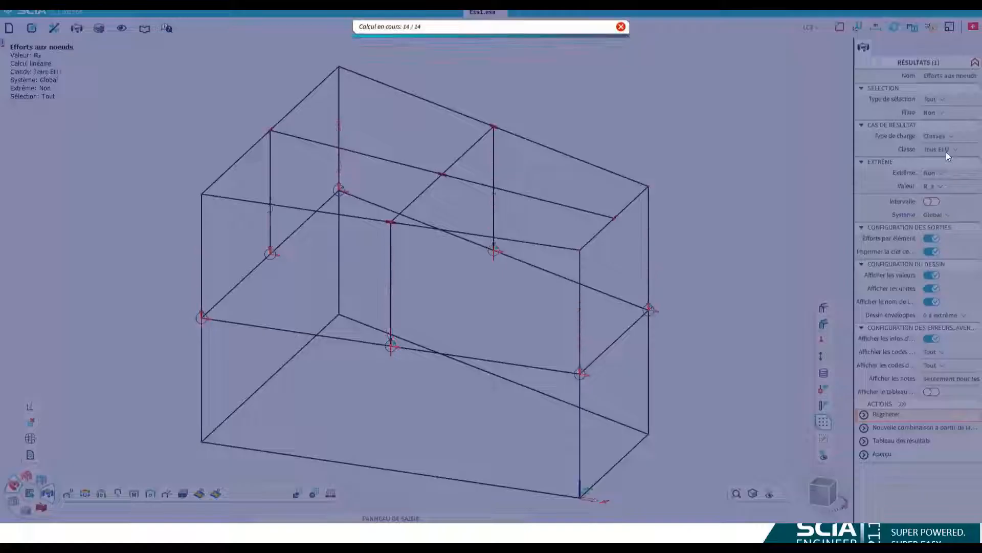
click(947, 150)
click(943, 188)
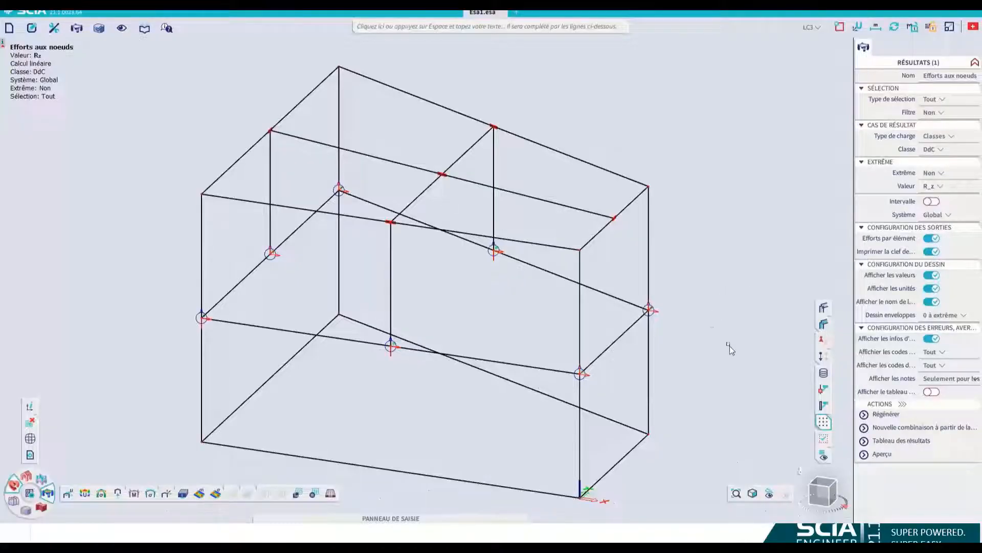
click(901, 441)
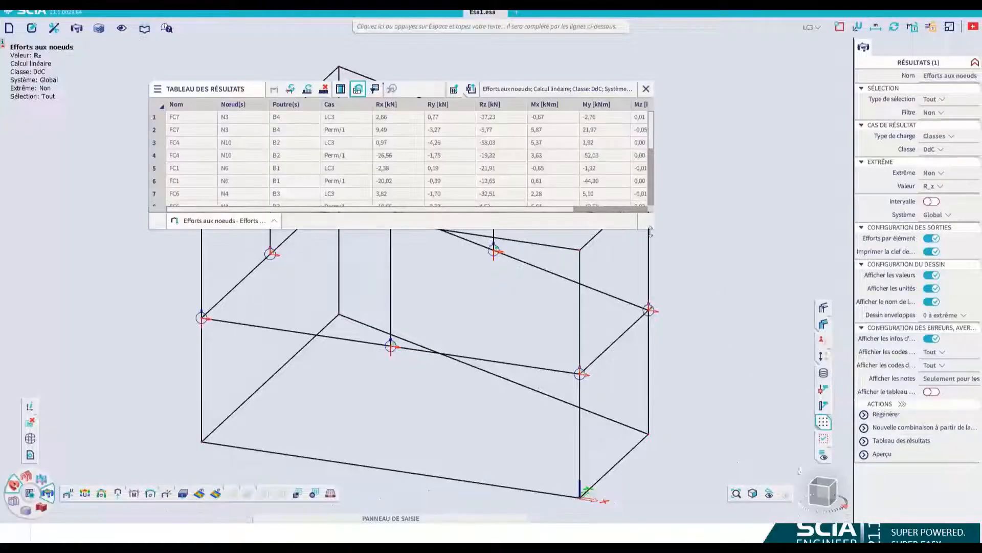
drag(655, 228, 829, 396)
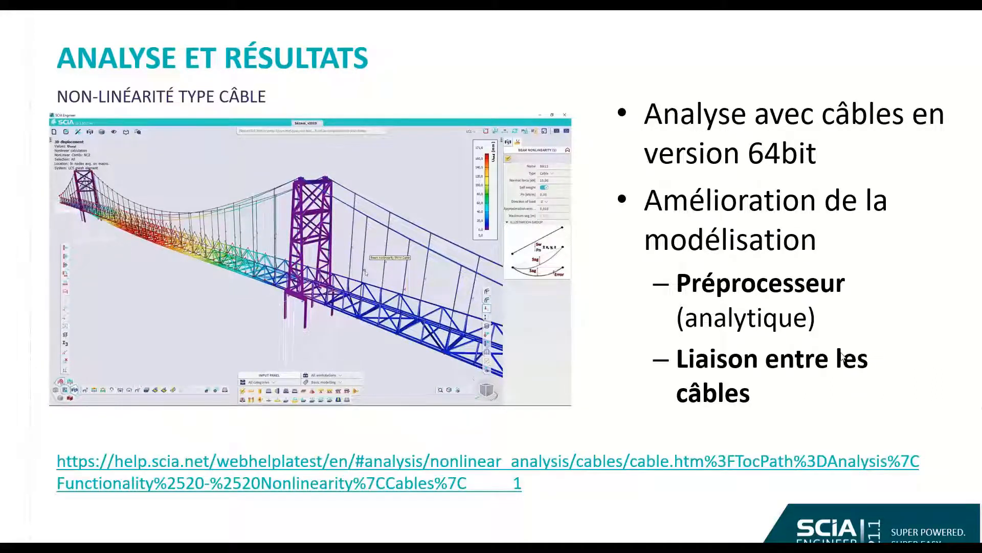
Open the linked SCIA help page on cable member design in the browser and translate it to French
click(330, 462)
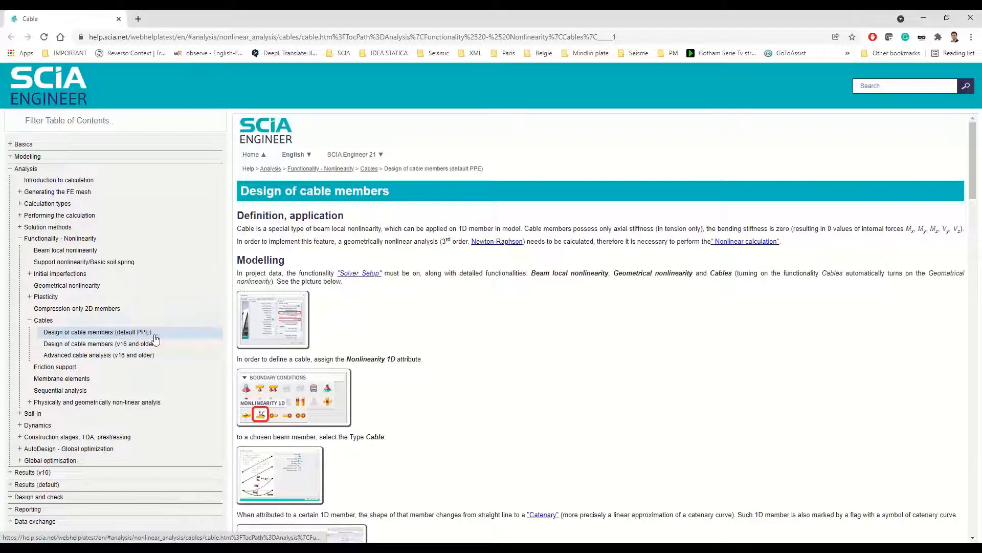
scroll(497, 282, down, 3)
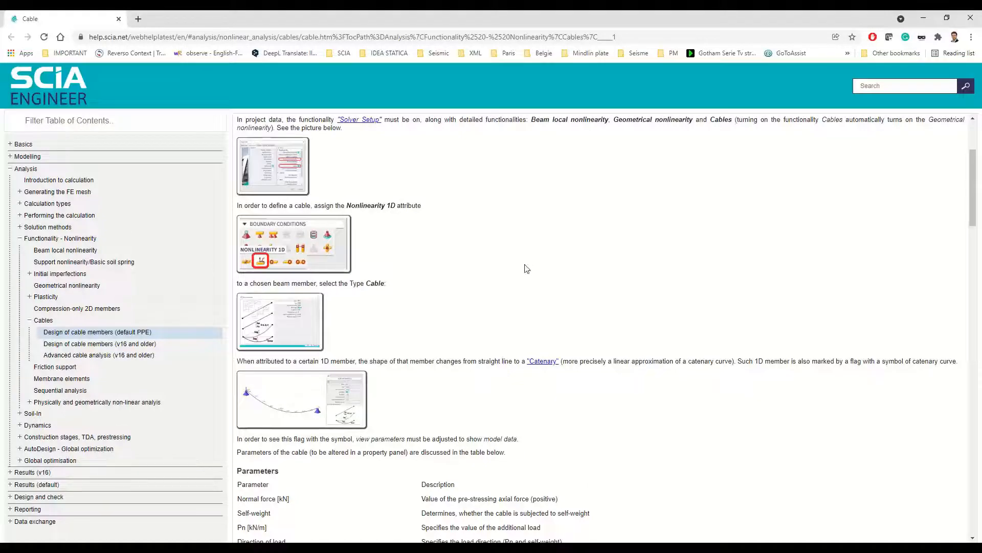
scroll(609, 332, up, 2)
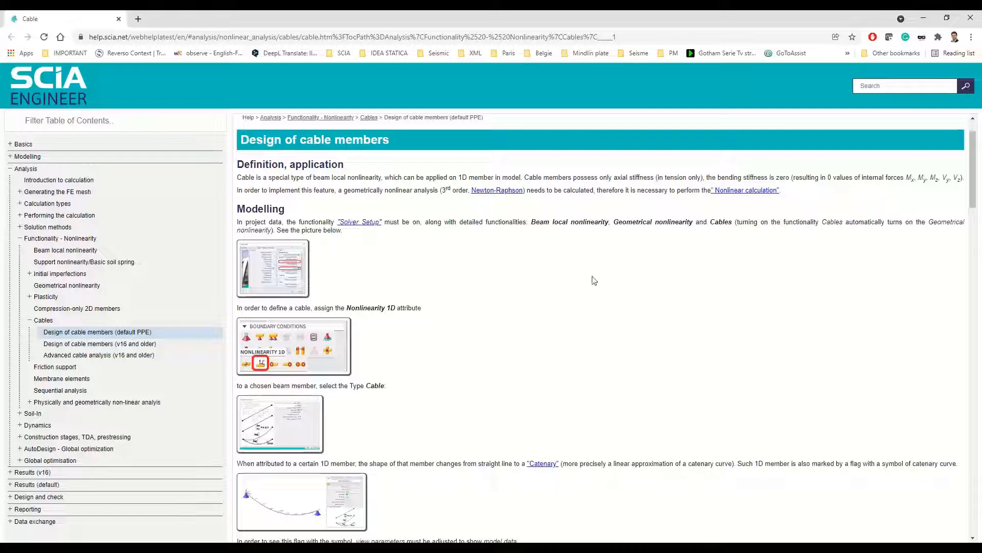
right_click(584, 263)
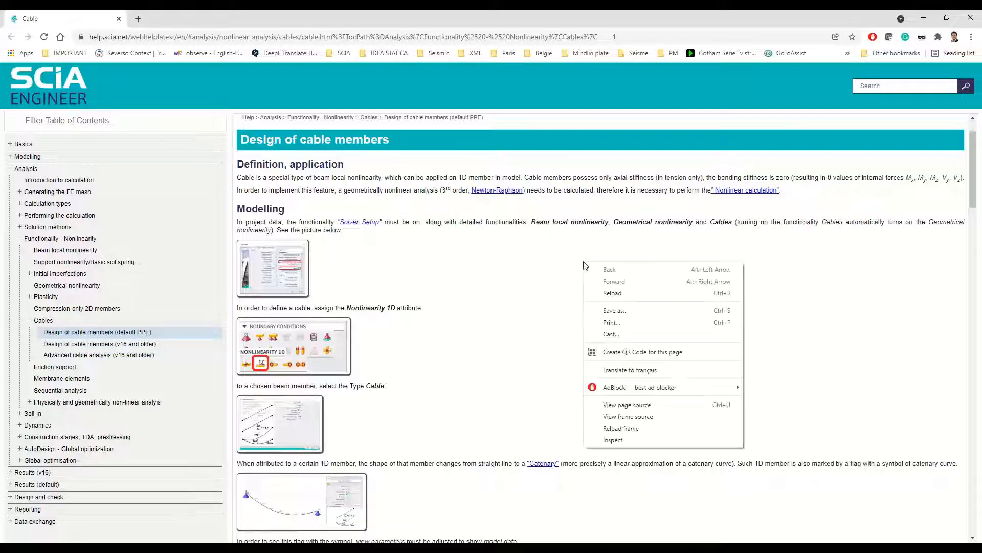
click(640, 371)
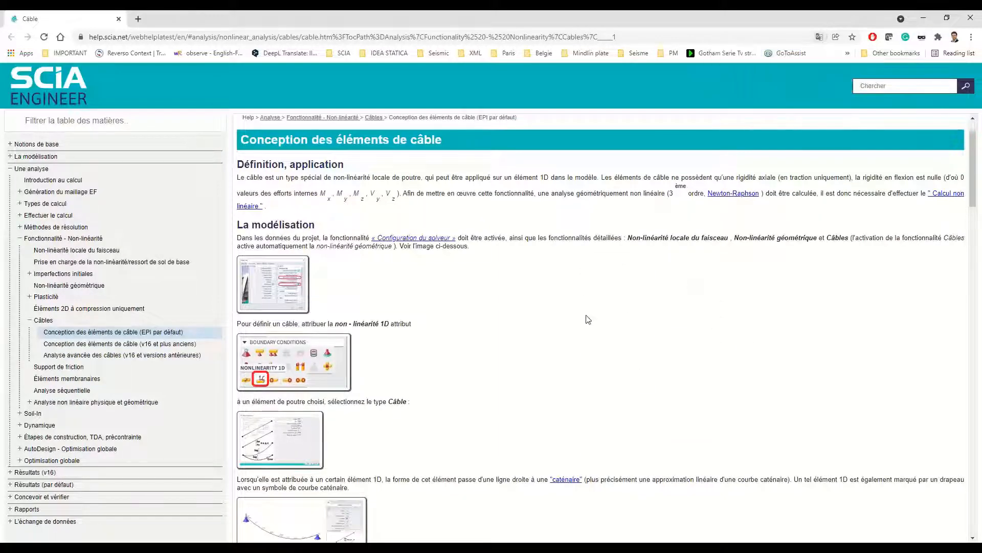
Read through the translated cable page, from modelling and parameters to analysis, results and the theoretical background
scroll(568, 304, down, 1)
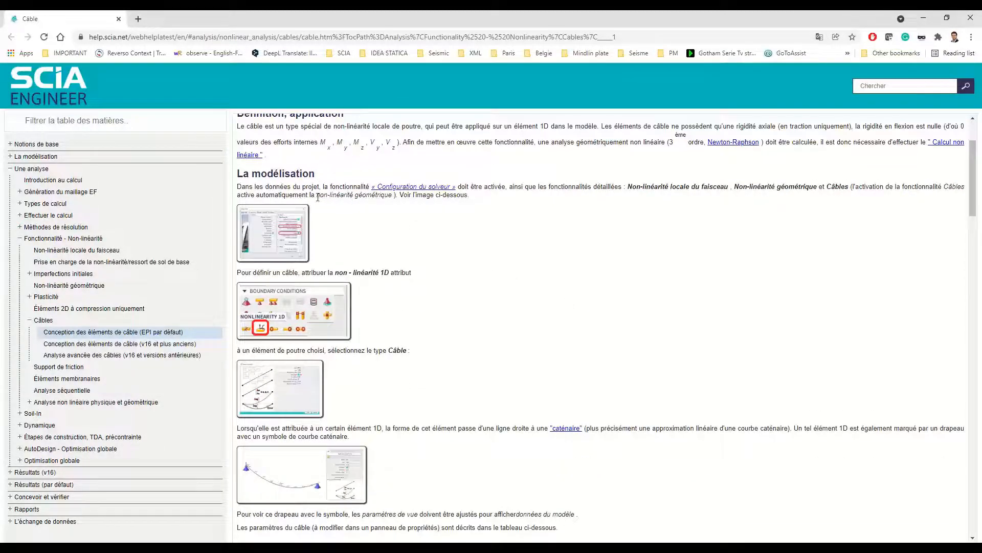
scroll(379, 258, down, 1)
scroll(330, 371, down, 6)
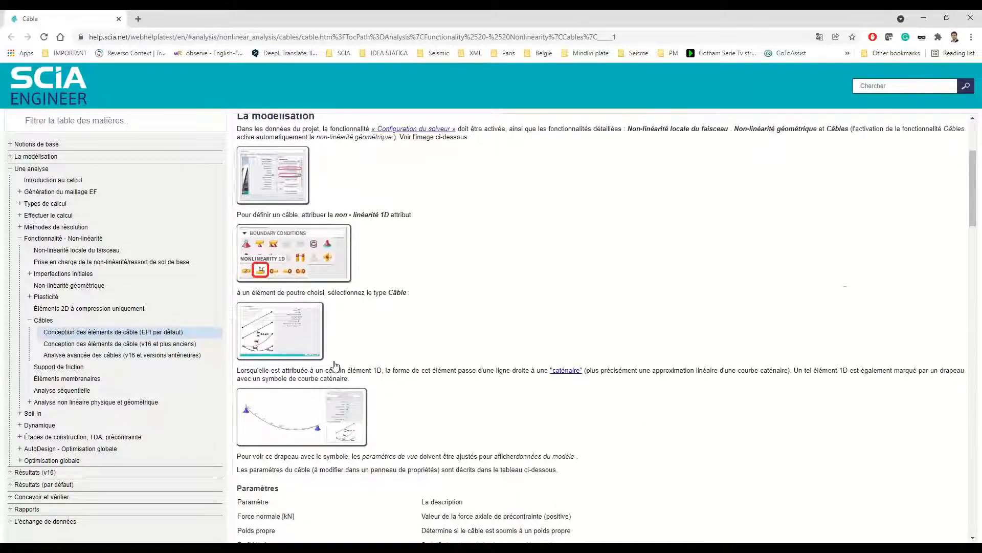
scroll(361, 325, down, 8)
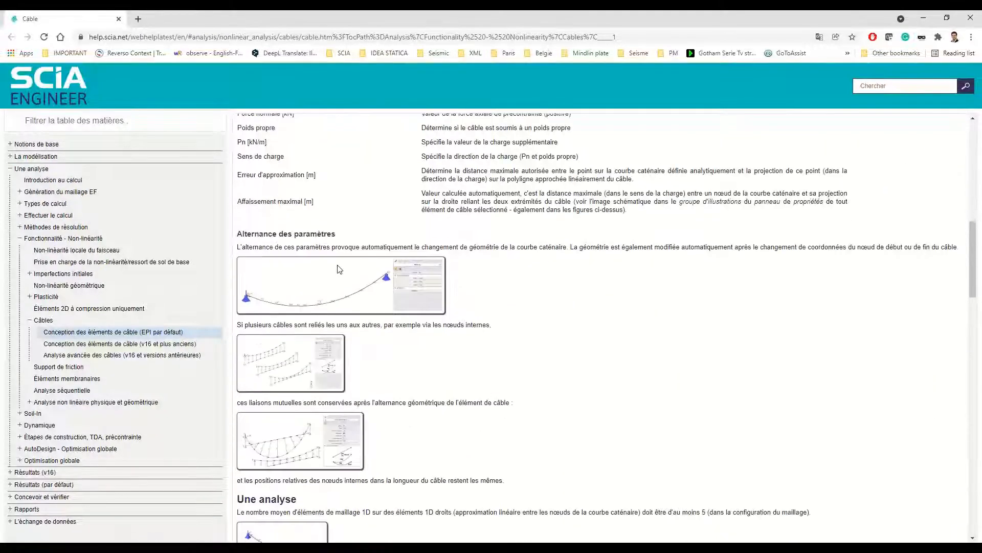
scroll(334, 271, down, 7)
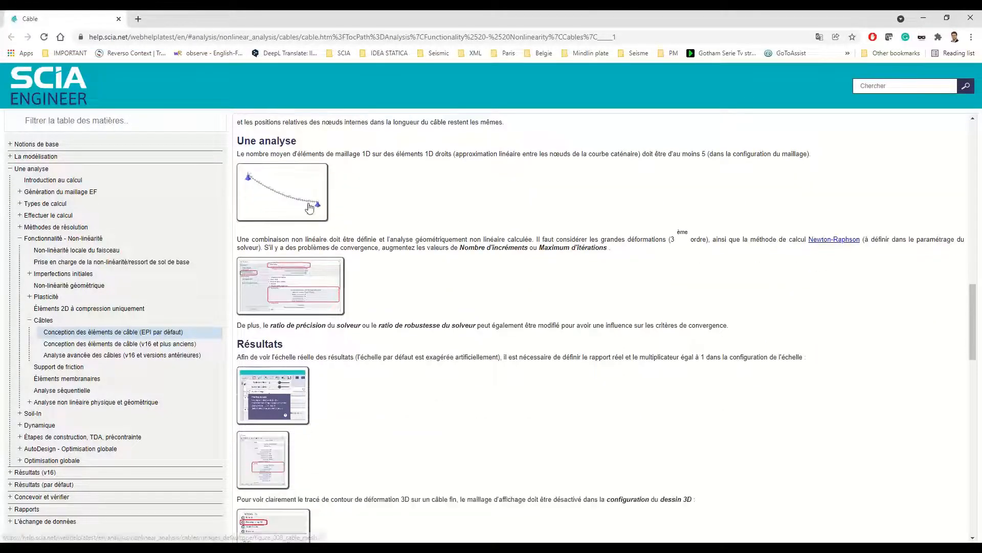
scroll(303, 364, down, 2)
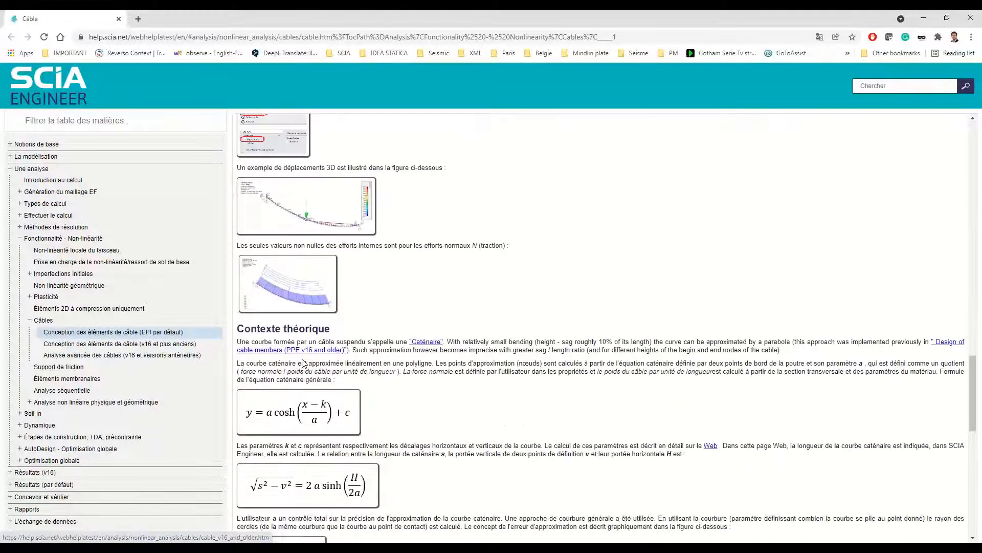
scroll(303, 364, down, 4)
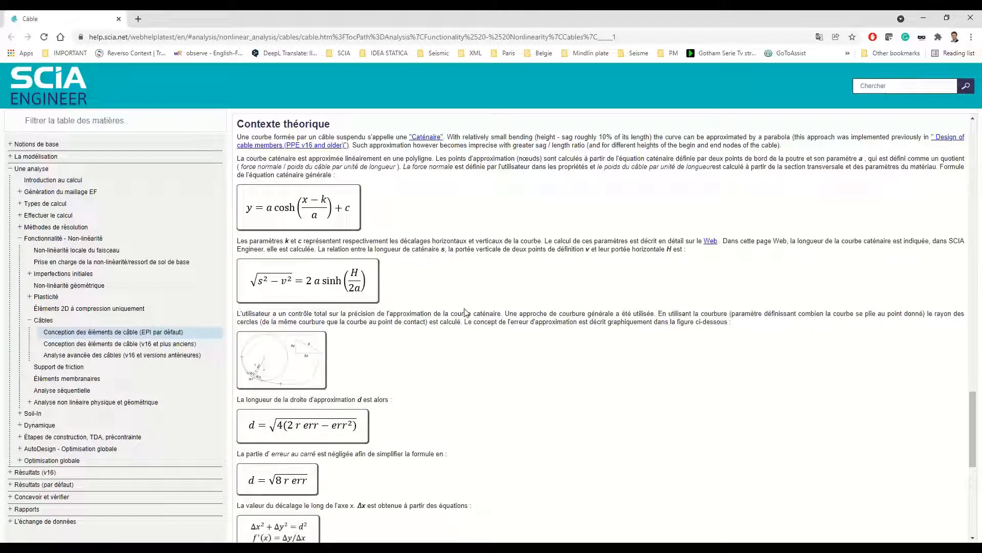
Look through the linked help page on cable member design for v16 and older, return to the translated page, and minimize the browser
middle_click(309, 145)
click(174, 18)
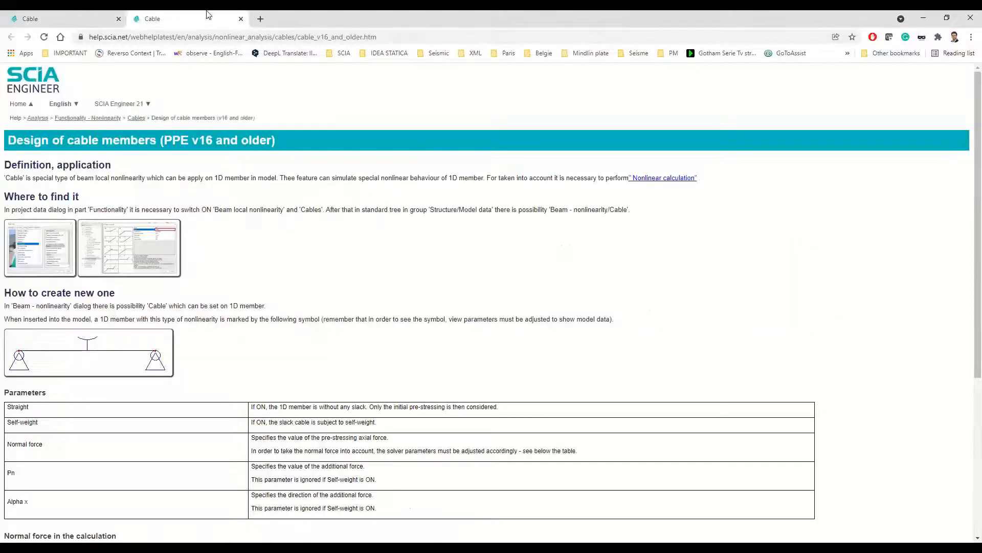
scroll(128, 394, down, 5)
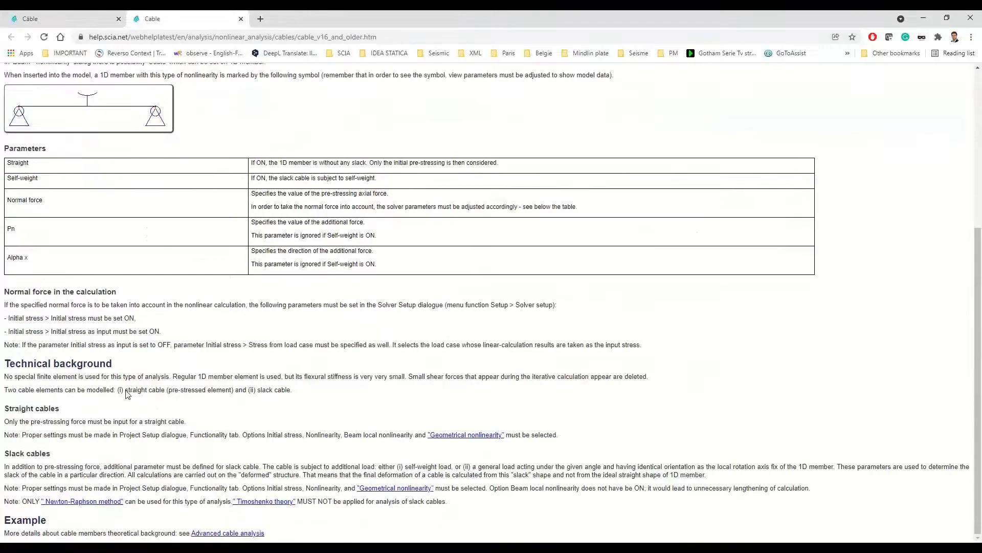
scroll(192, 374, up, 5)
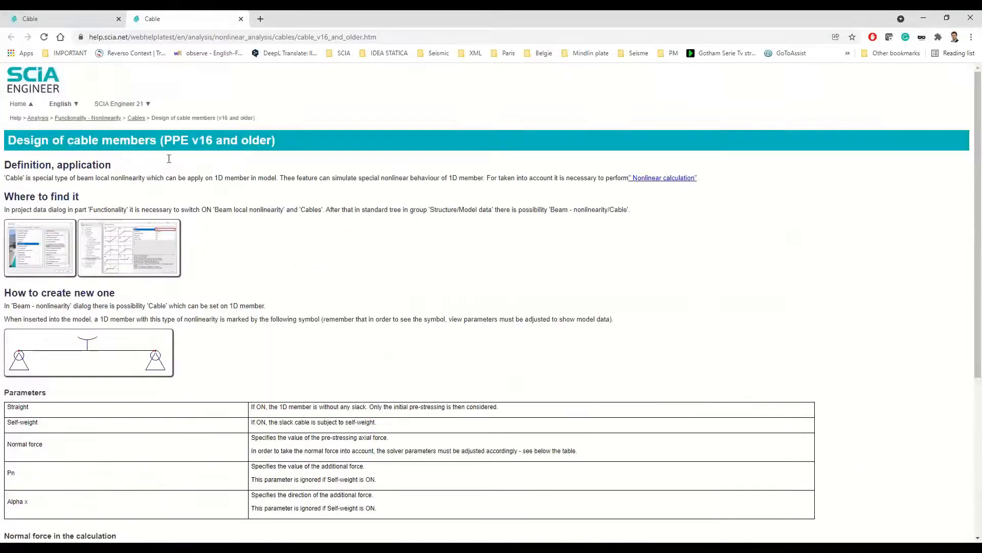
click(65, 16)
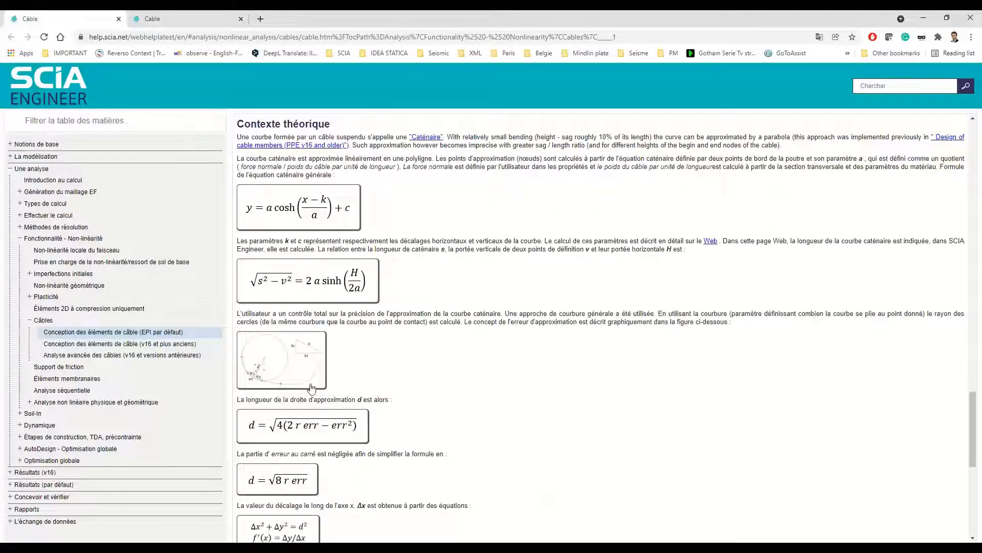
scroll(368, 434, down, 1)
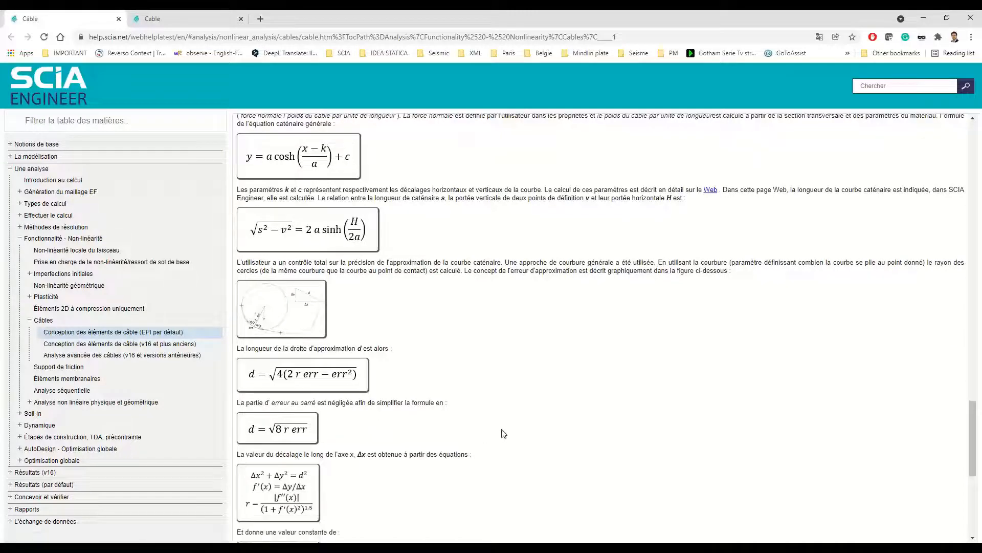
click(923, 17)
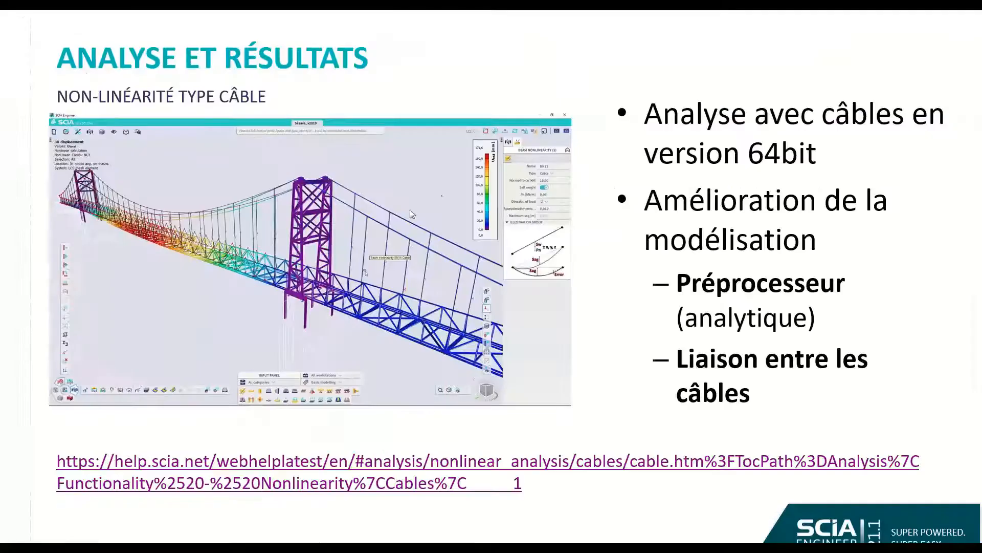
Draw a member between the two tower tops and assign it a cable nonlinearity with 15 kN normal force and self-weight
click(520, 72)
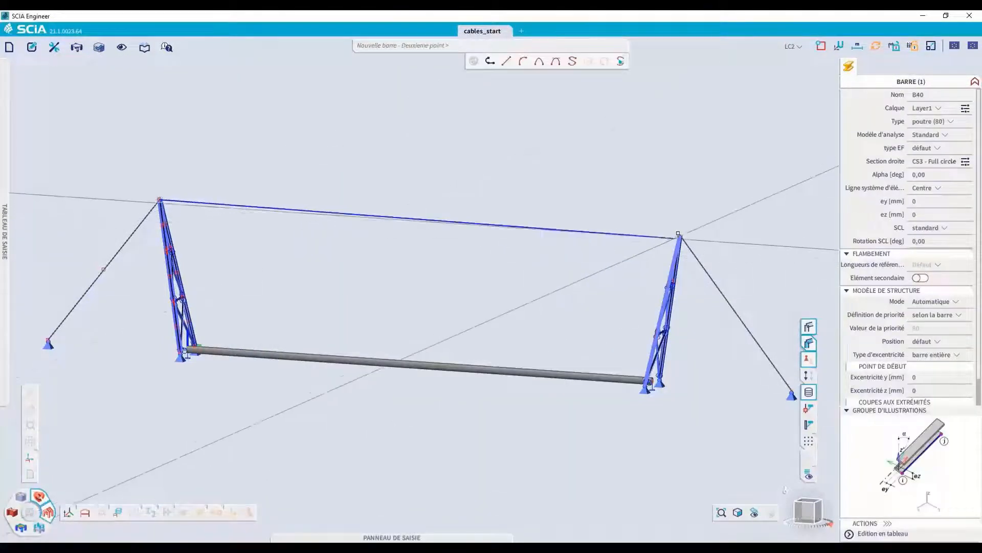
click(680, 233)
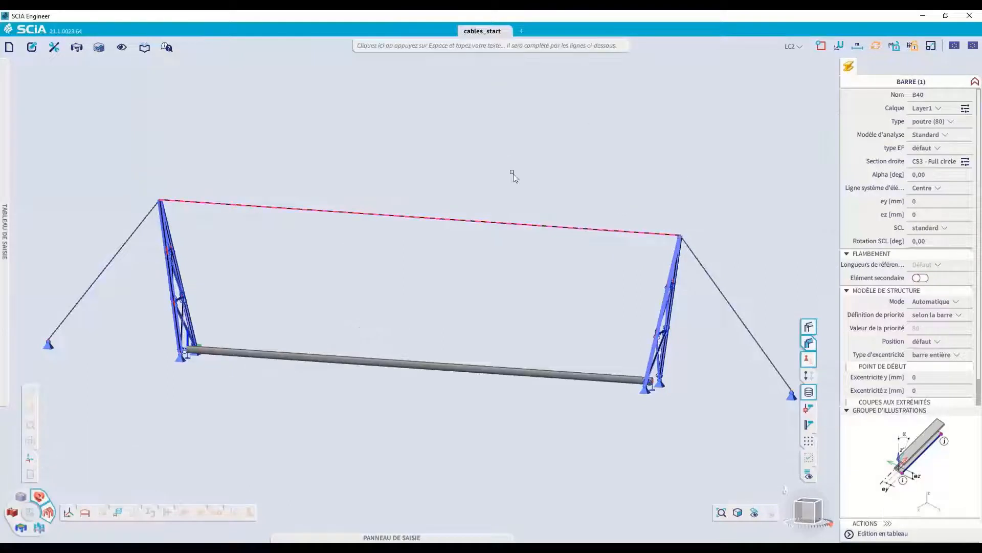
click(233, 508)
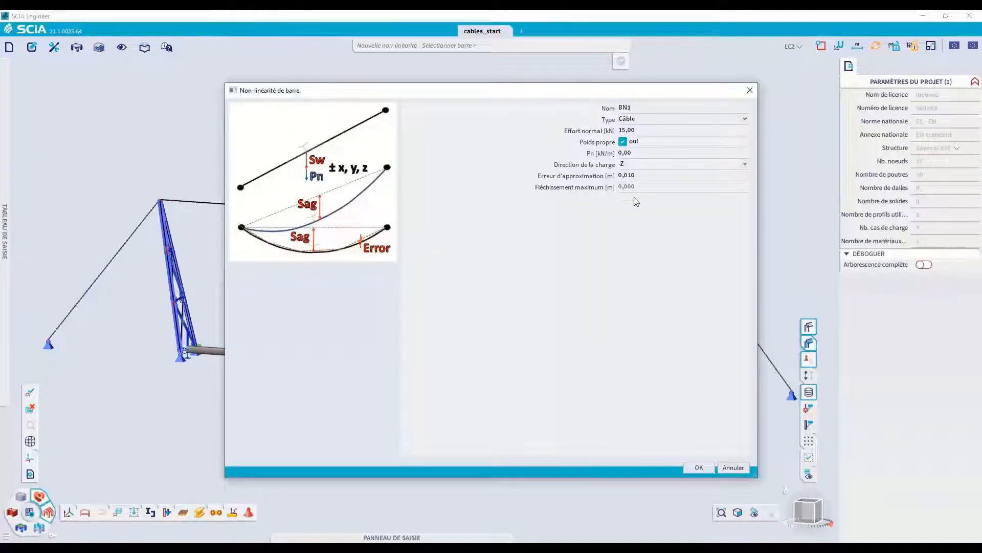
click(697, 469)
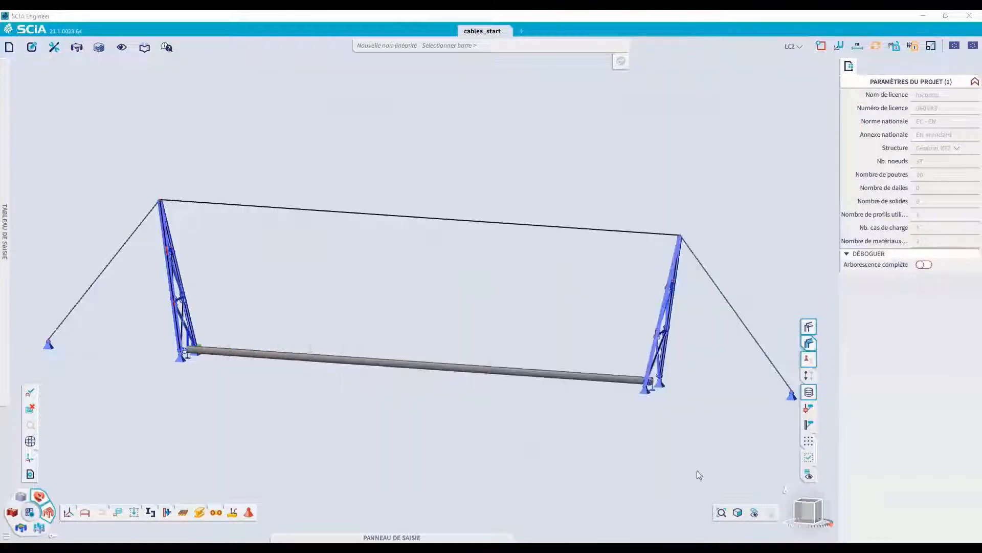
click(459, 222)
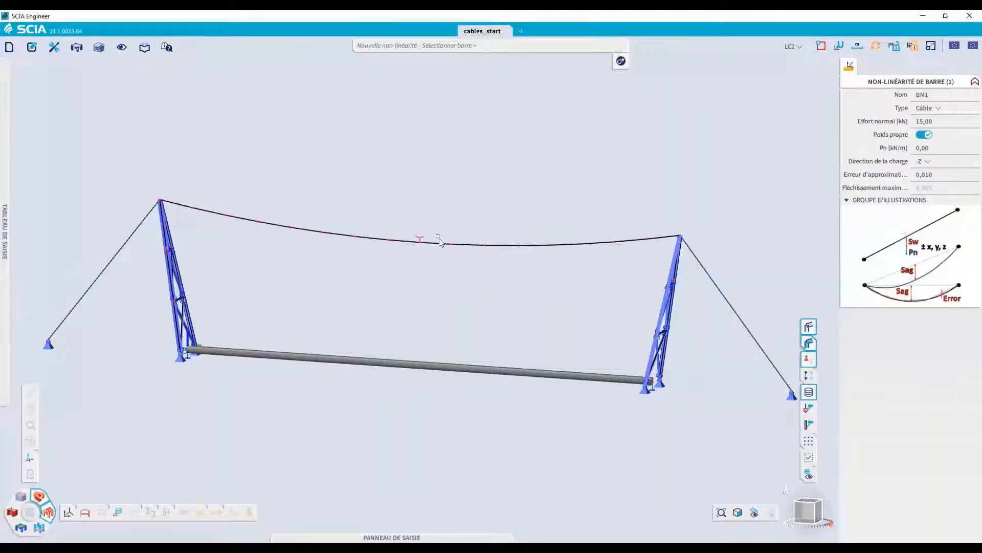
key(Escape)
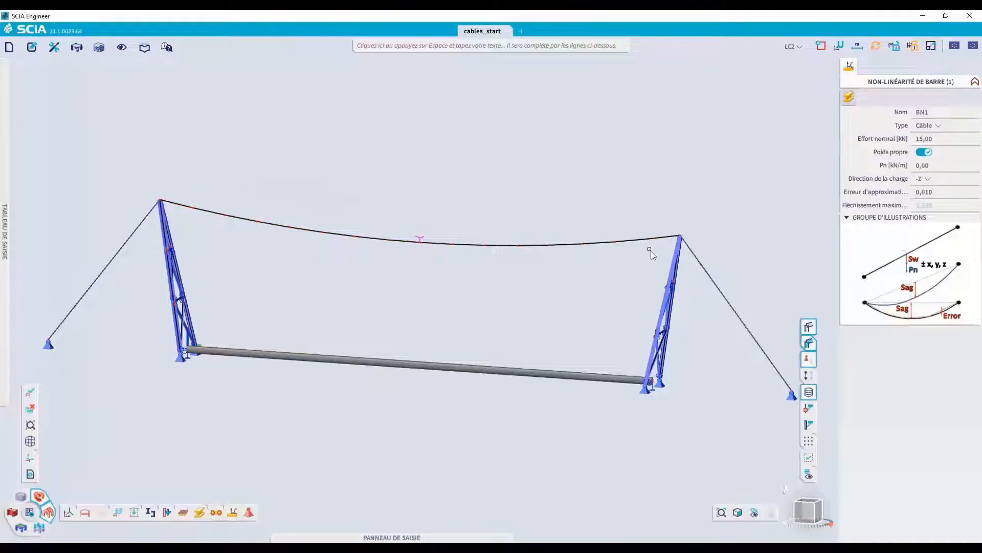
Set the cable's normal force to 300 kN, try a Pn of 15 kN/m, and settle on 8 kN/m
click(946, 142)
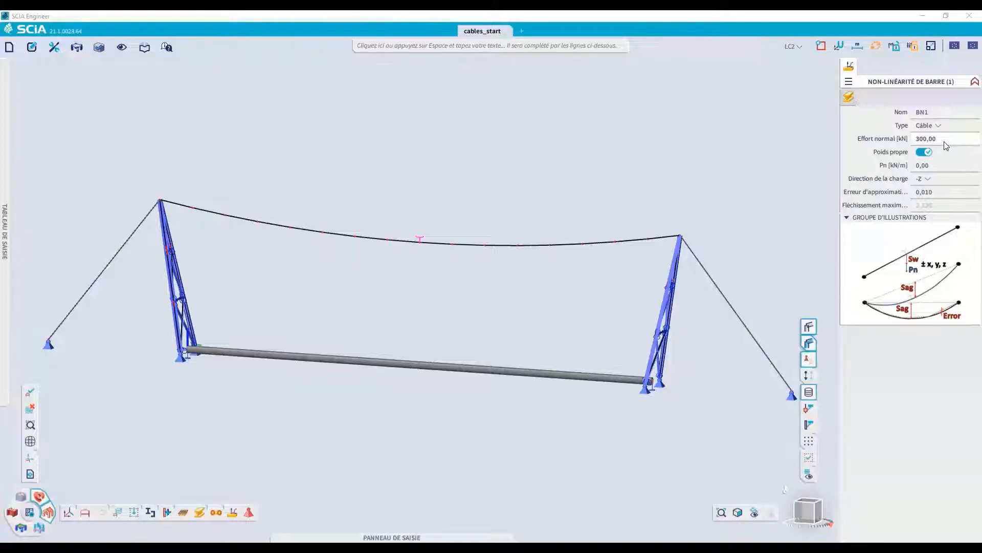
click(938, 168)
text(15)
click(931, 165)
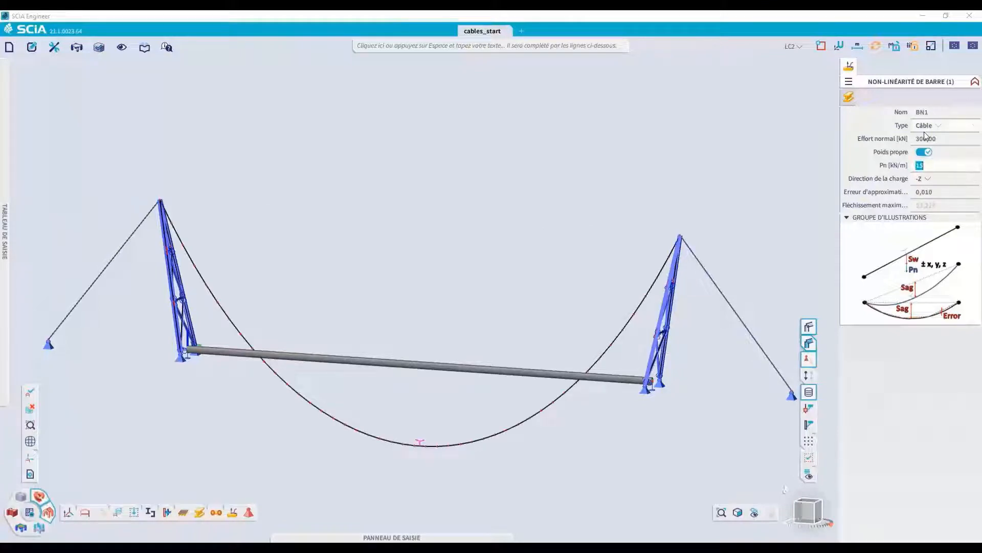
key(Return)
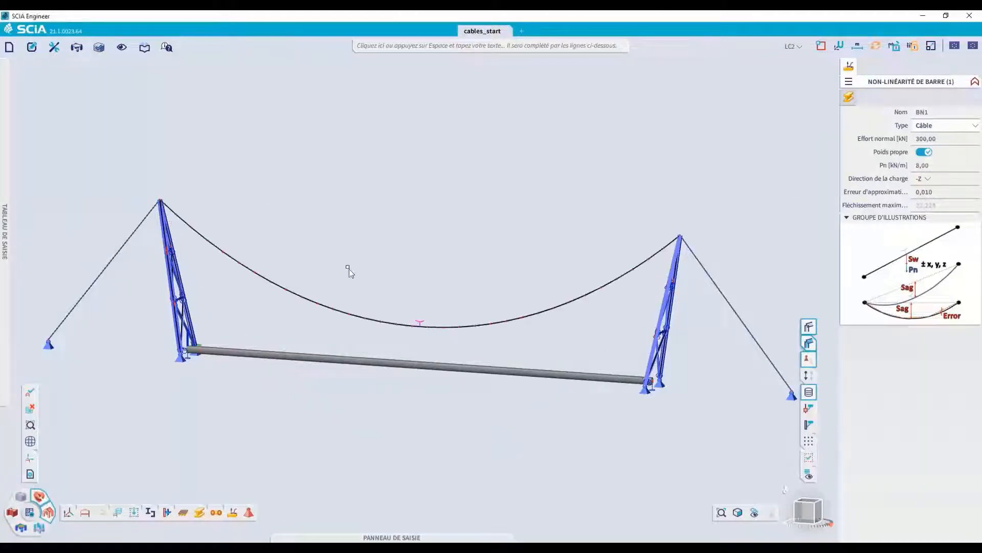
key(Escape)
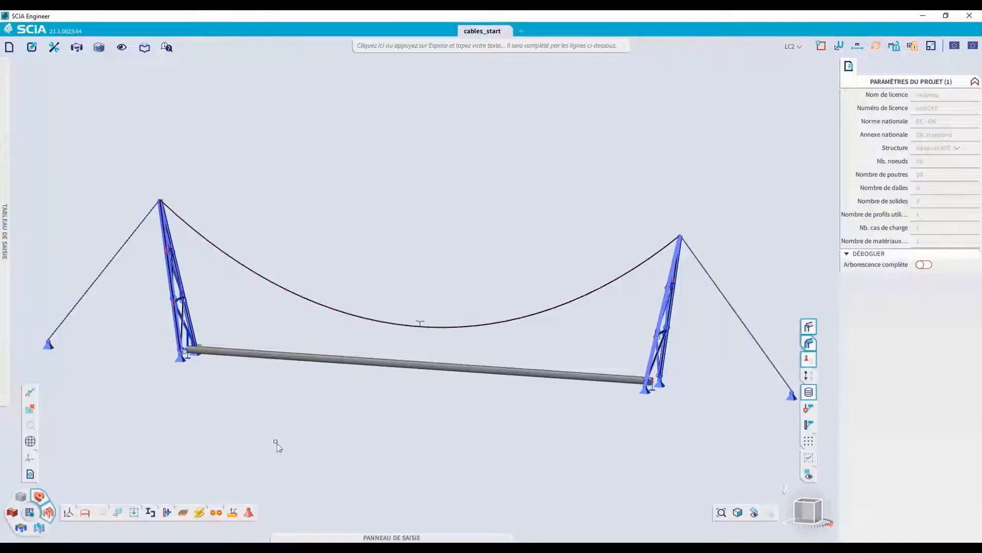
Insert a 3.6 m column with the CS3 full circle section on the deck at X = 2.5 m
click(202, 519)
click(201, 493)
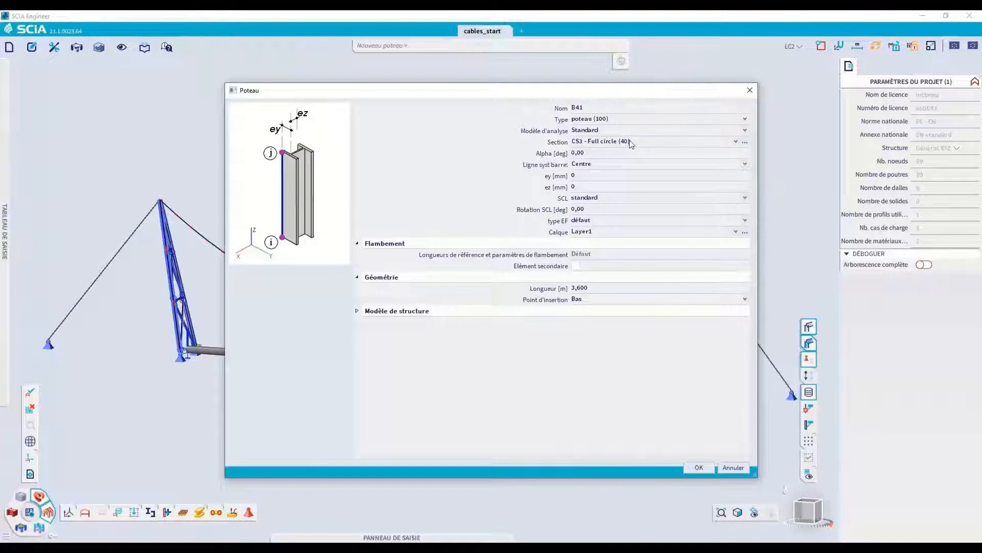
click(696, 466)
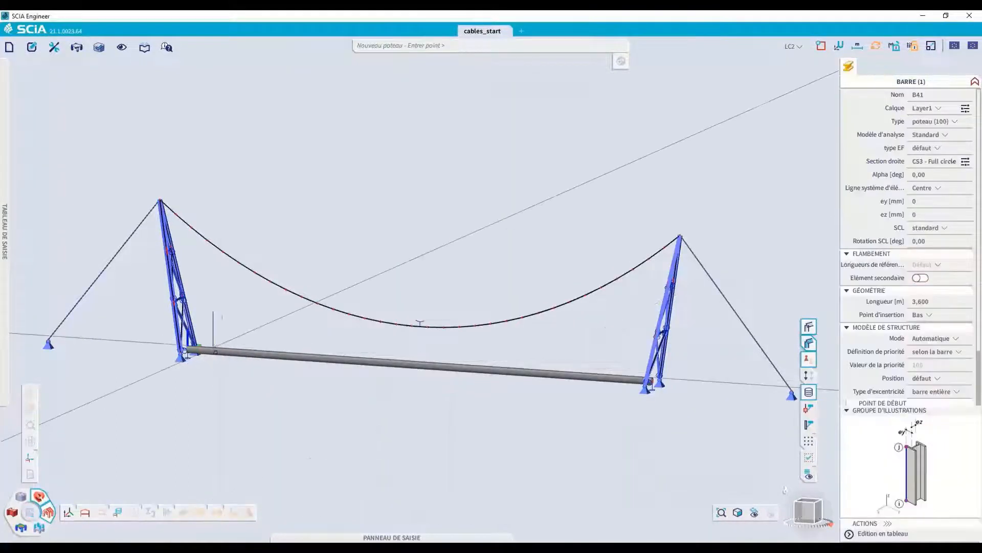
click(212, 352)
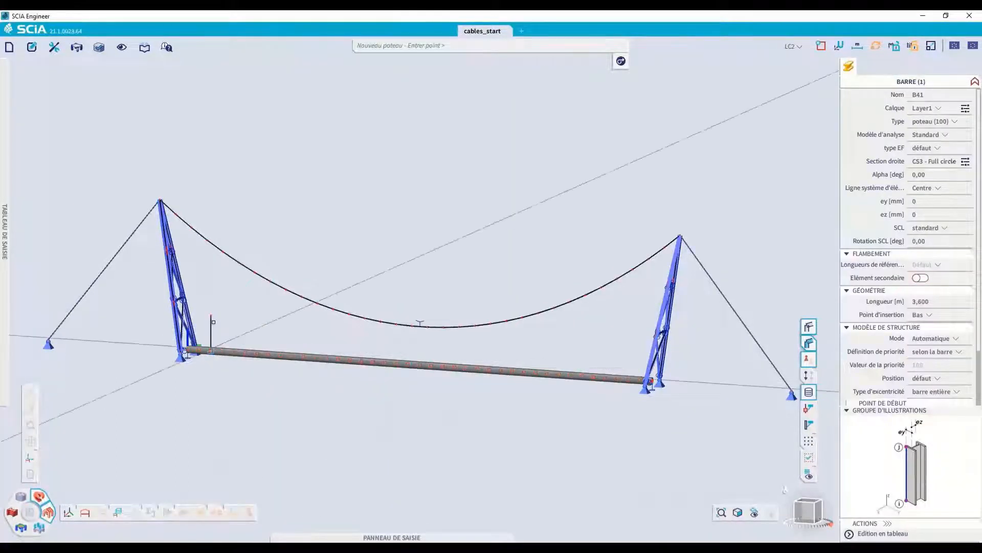
key(Escape)
Raise the column's top node to Z = 8 m and then to 12 m so it crosses the cable
drag(203, 300, 233, 325)
click(928, 162)
text(8)
key(Return)
click(929, 162)
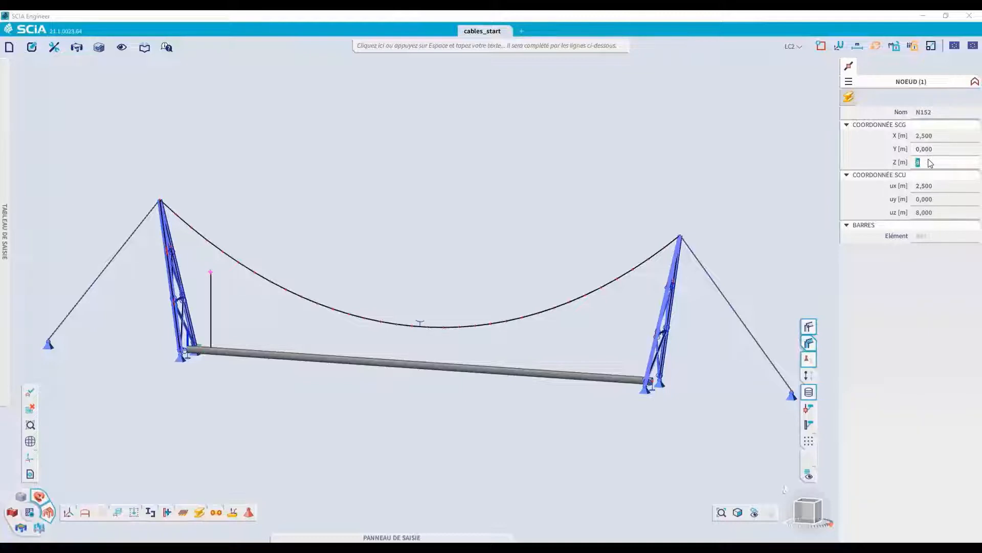
text(12)
key(Return)
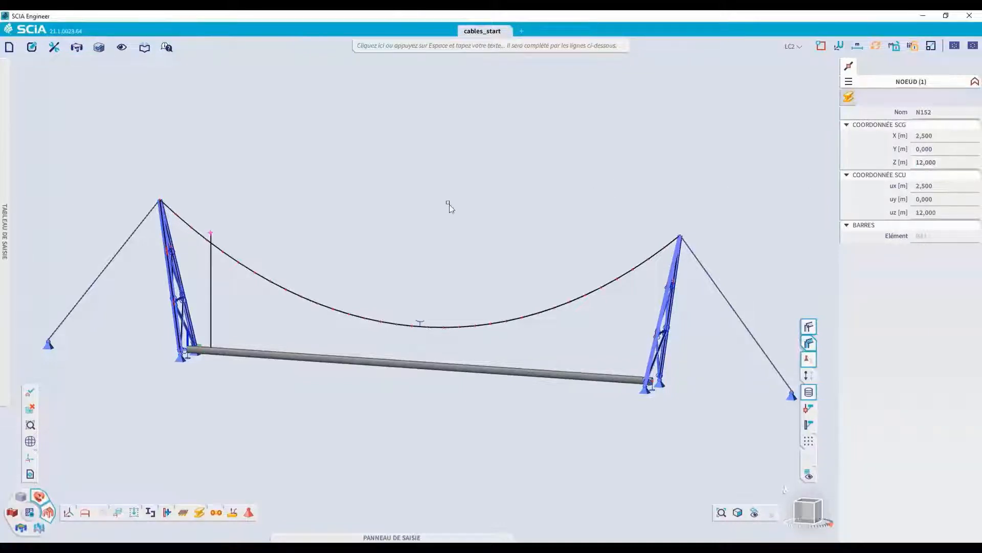
key(Escape)
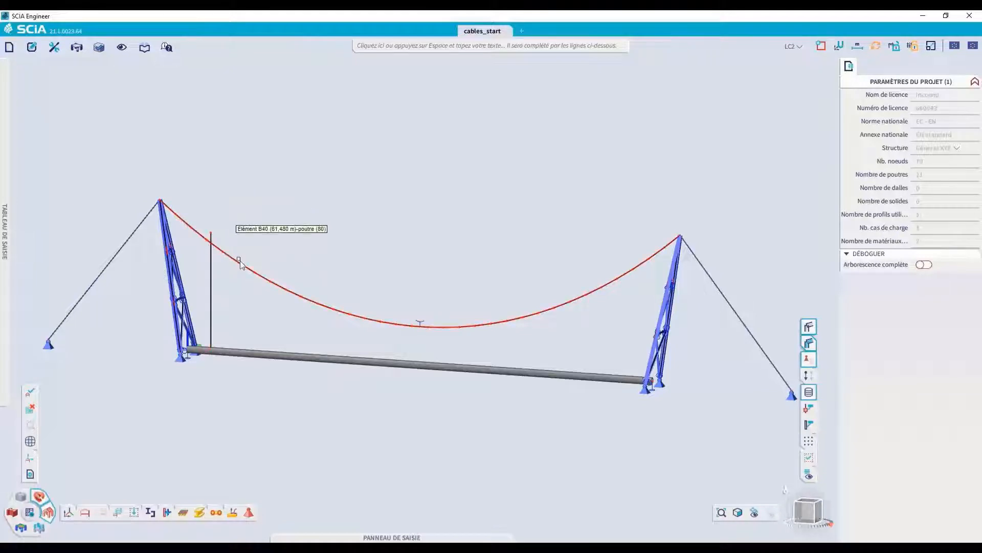
Make 10 multiple copies of the column along the deck, spaced by picking nodes up to near the second tower
click(211, 279)
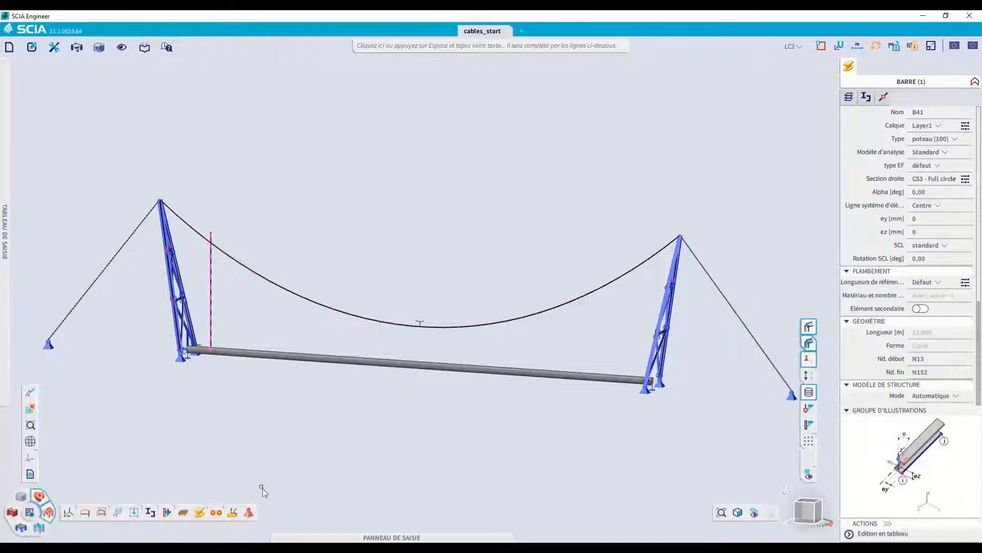
click(167, 512)
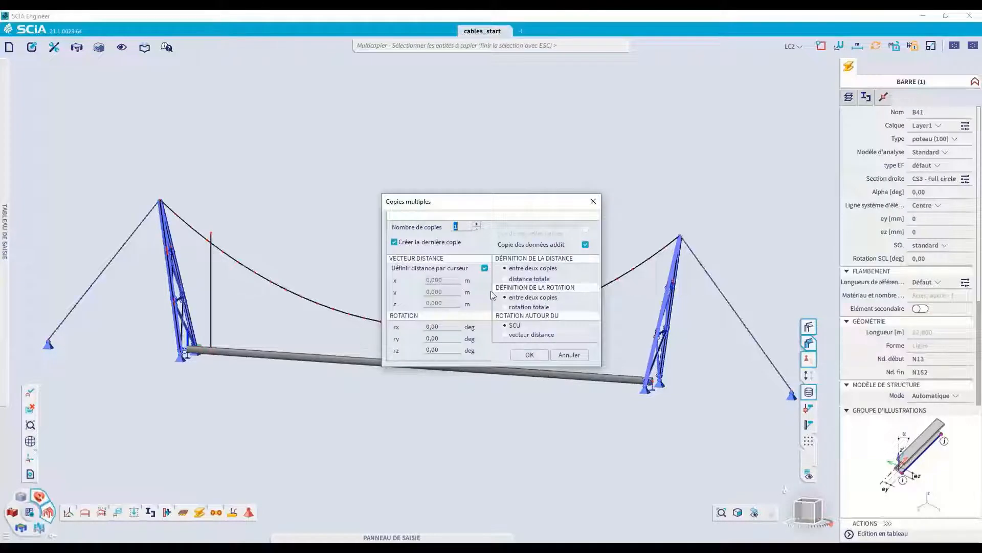
text(10)
click(530, 355)
click(211, 351)
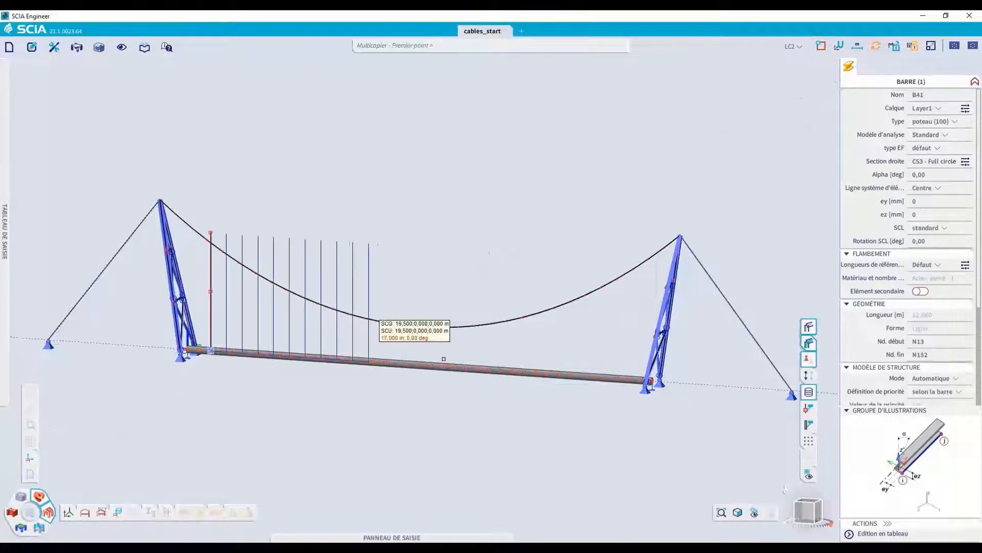
click(628, 377)
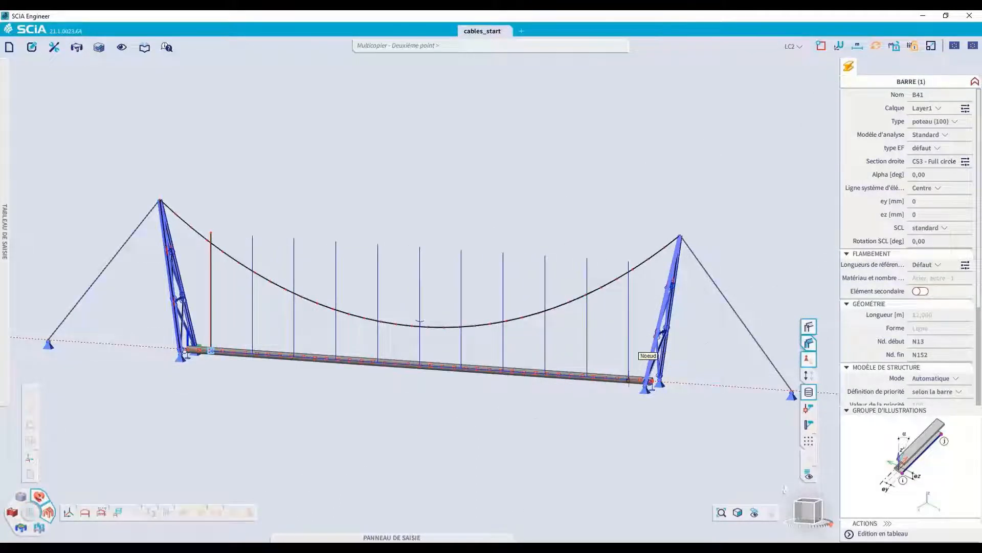
key(Escape)
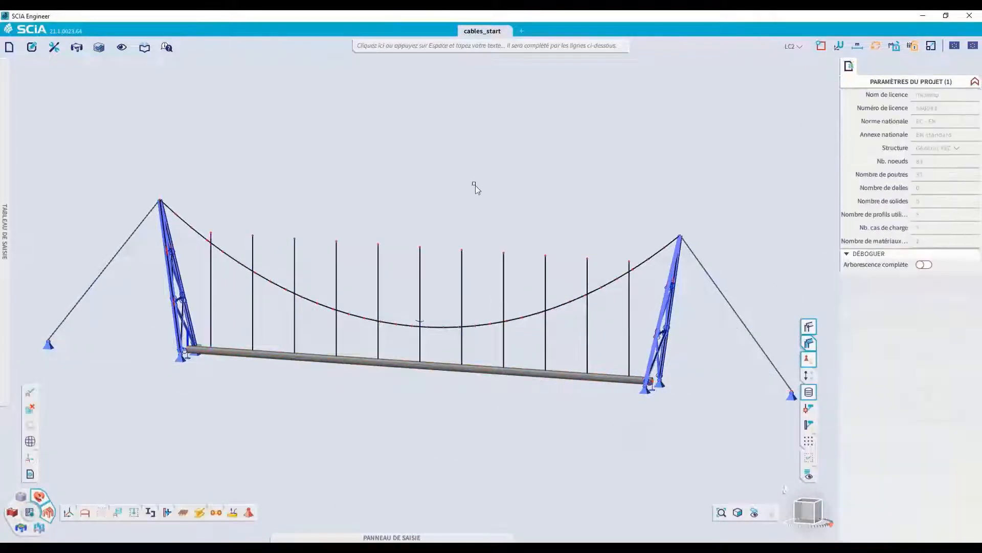
Trim the parts of all eleven vertical members that extend above the cable
key(space)
text(Tri)
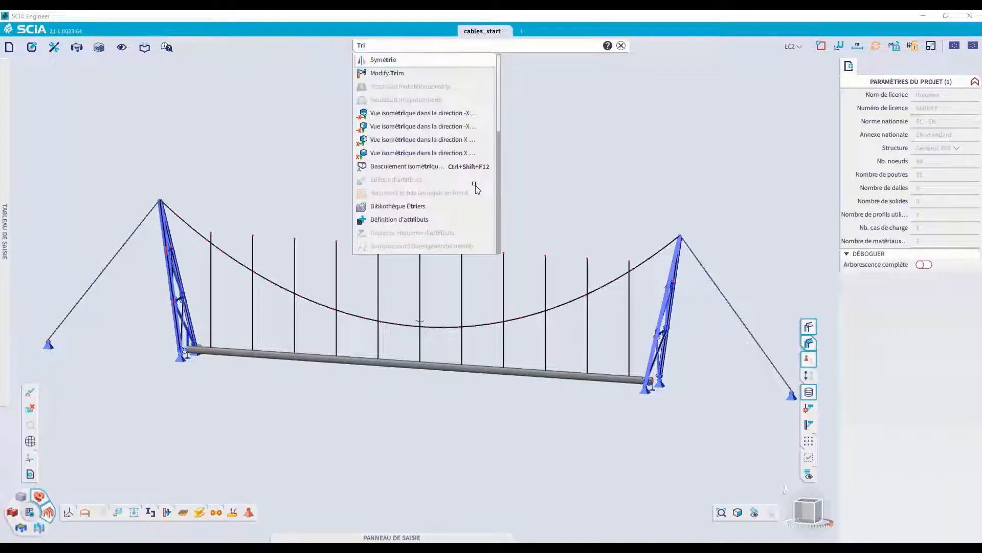
click(413, 76)
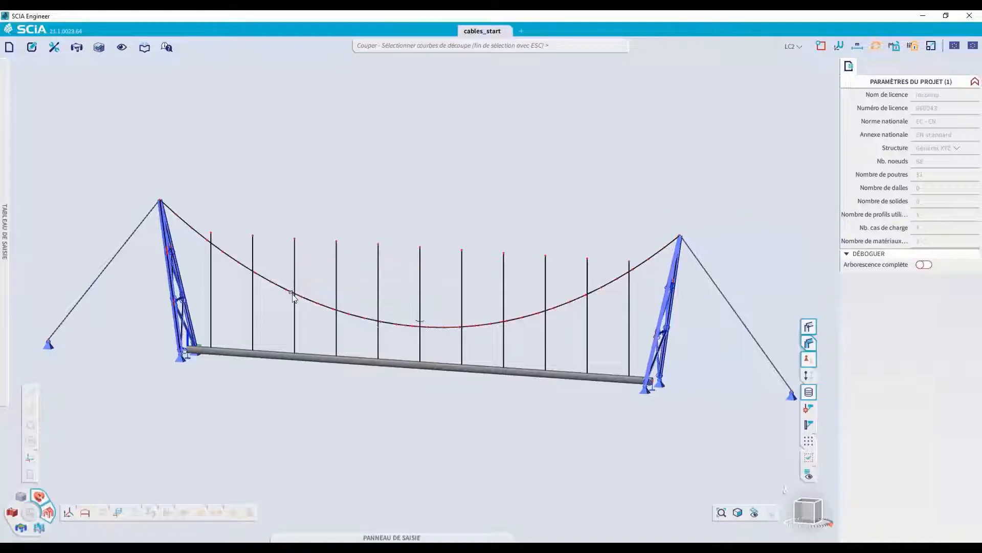
key(Escape)
click(630, 266)
click(587, 273)
click(545, 284)
click(504, 278)
click(462, 273)
click(420, 271)
click(379, 276)
click(336, 266)
click(295, 251)
click(212, 238)
click(253, 251)
key(Escape)
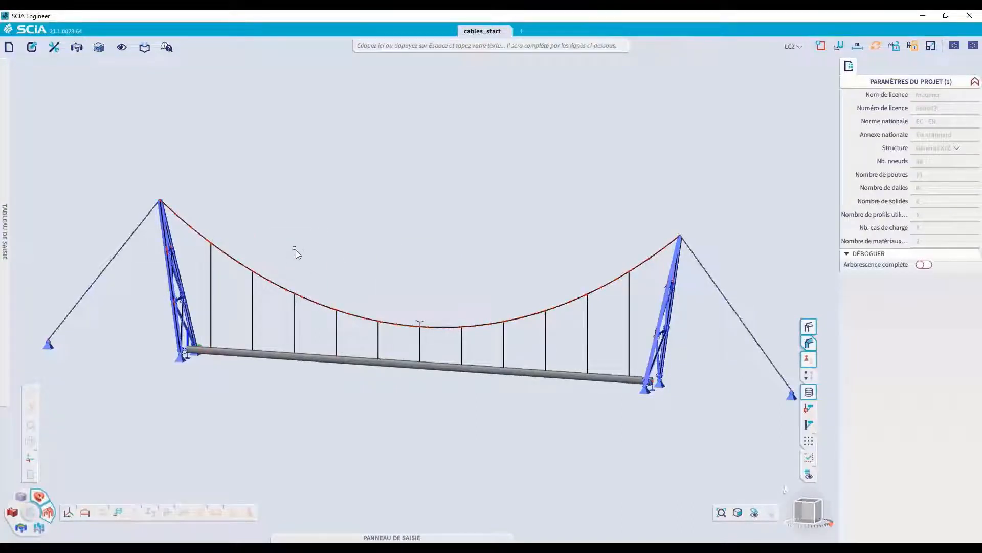
Connect the vertical members to the cable by detecting contacts between members across the model
click(30, 443)
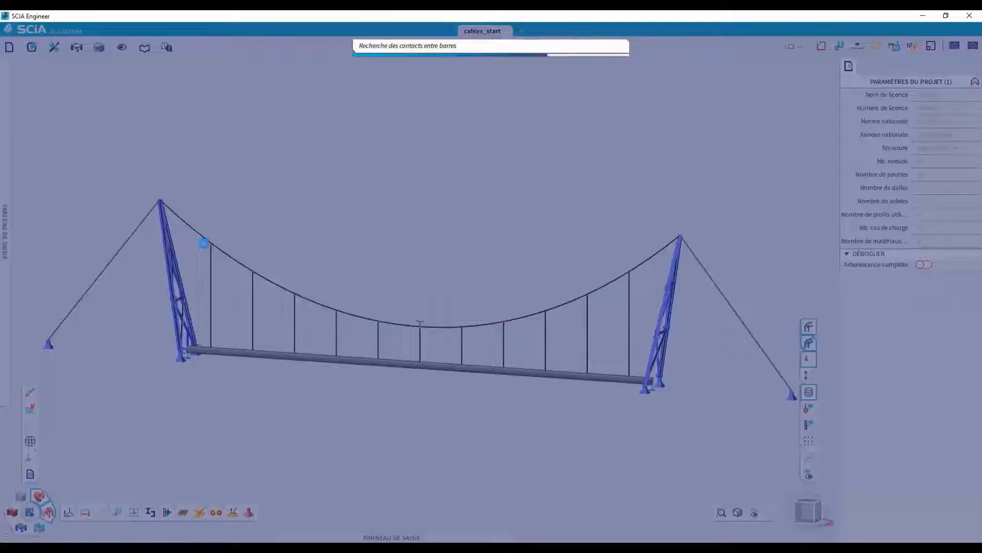
click(543, 320)
Try a Pn of 4 kN/m on the main cable, and set it back to 8 kN/m
click(438, 326)
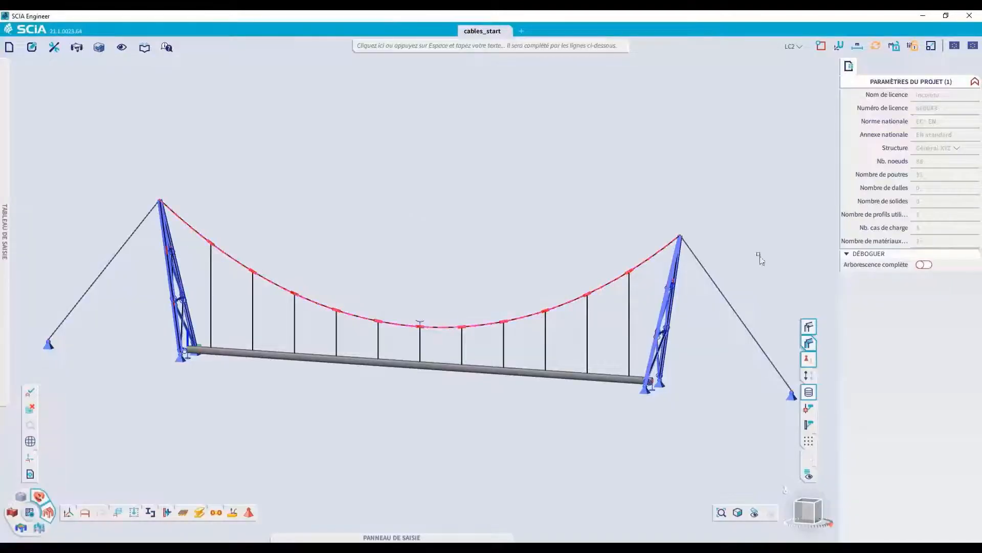
click(902, 97)
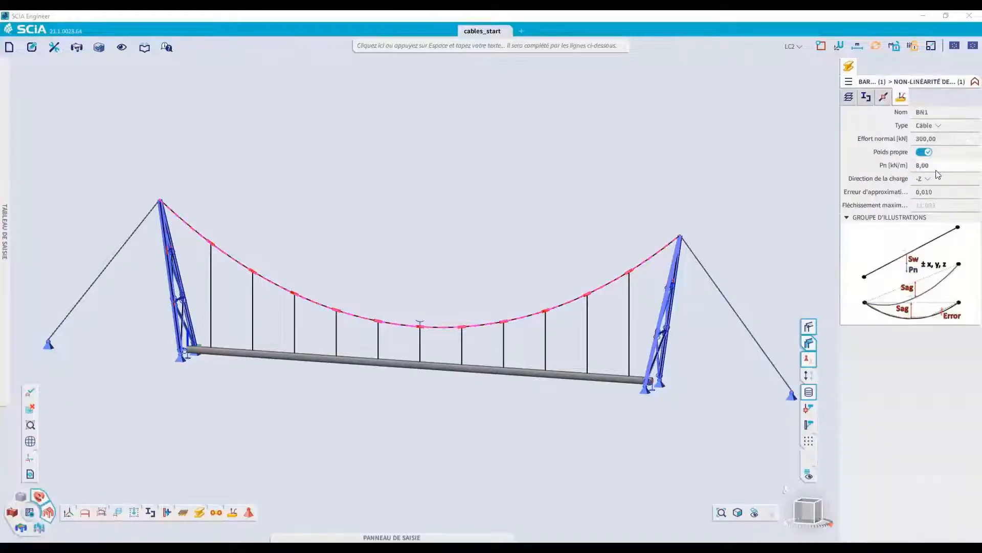
text(4)
key(Return)
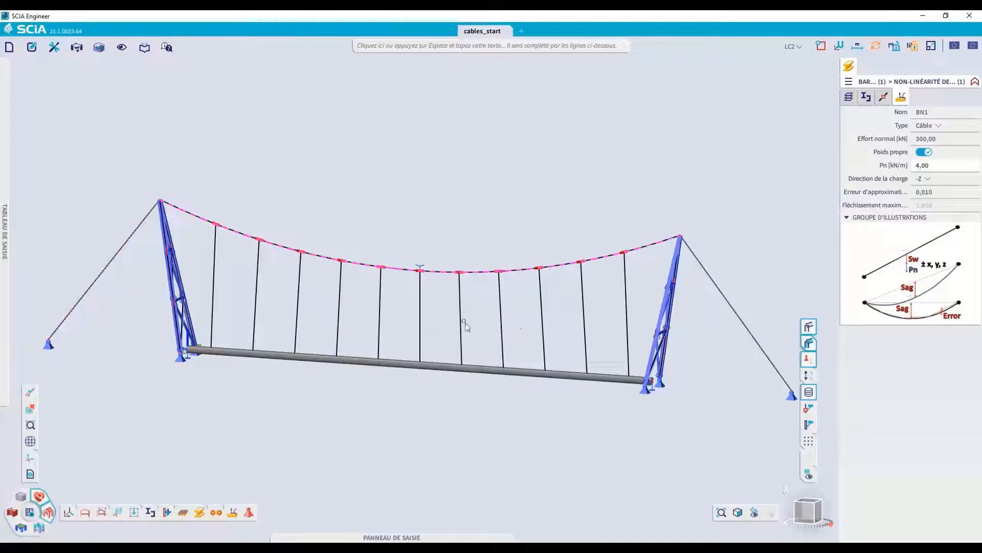
click(926, 167)
text(8)
key(Return)
key(Escape)
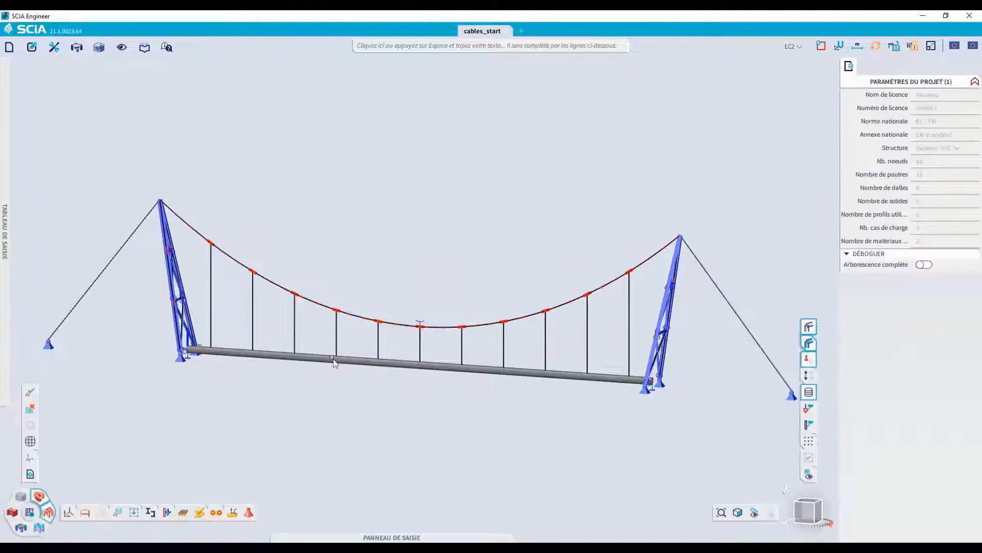
Assign a cable nonlinearity with self-weight and a normal force of 15 kN to all eleven vertical hangers
click(420, 324)
right_click(430, 297)
key(Escape)
click(236, 513)
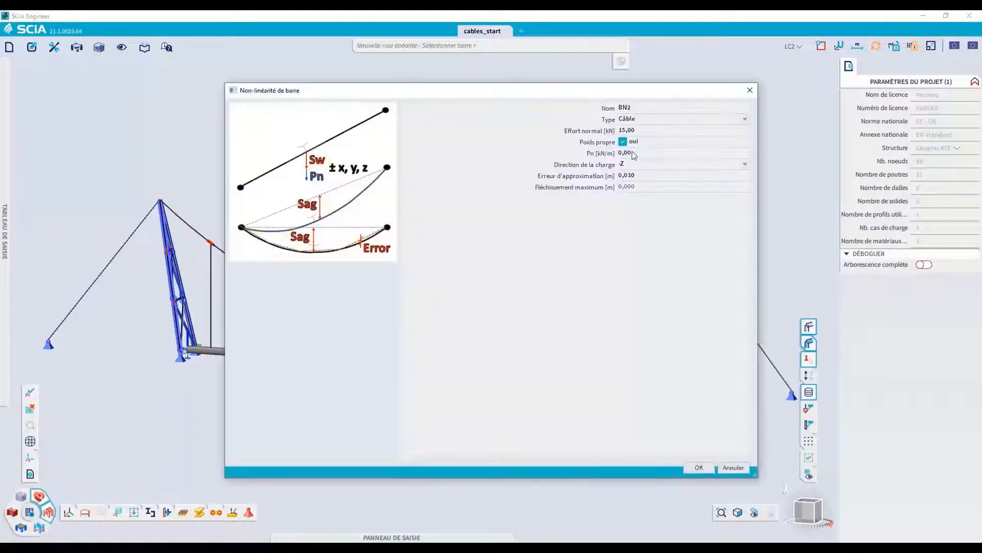
click(698, 466)
drag(637, 359, 206, 329)
key(Escape)
click(930, 125)
text(10)
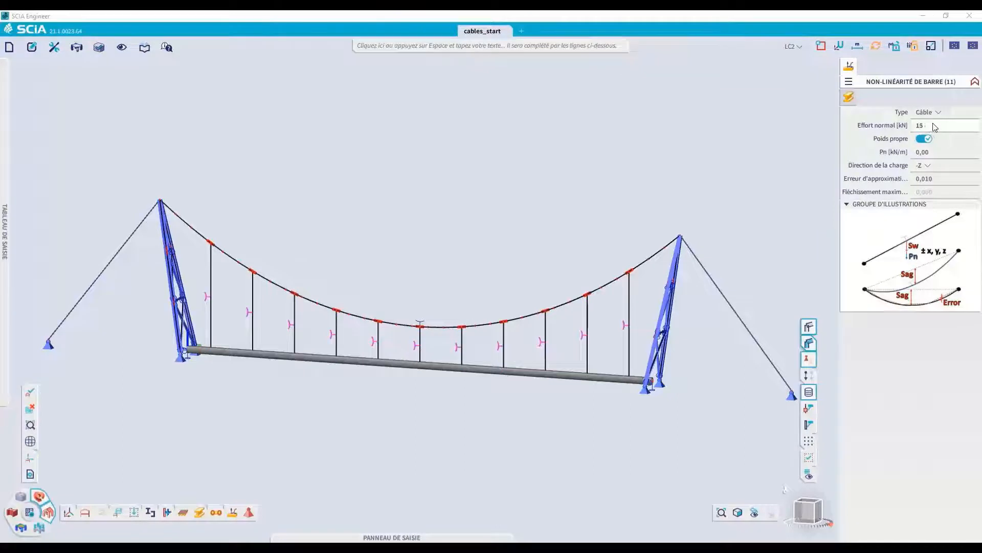
key(Return)
key(Escape)
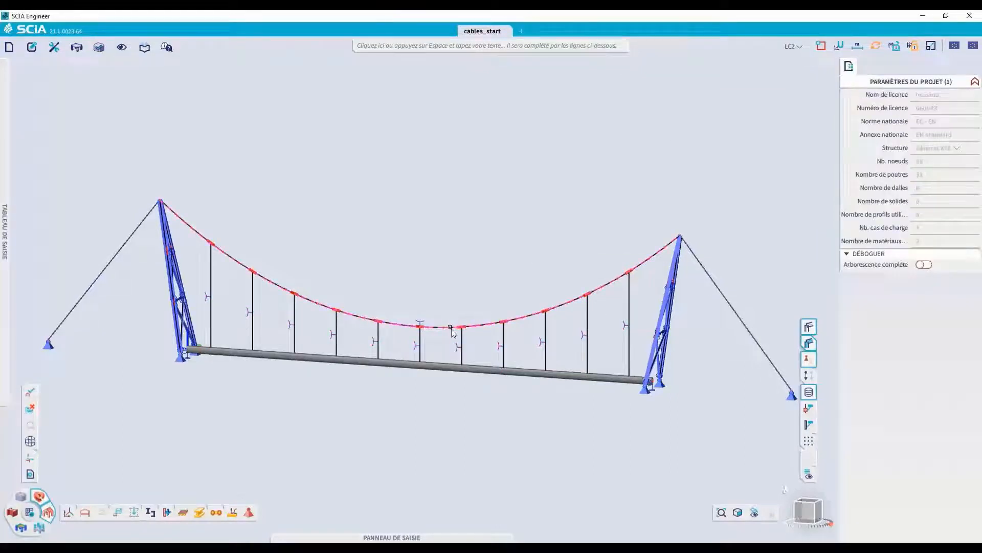
Try the main cable's nonlinearity with a Pn of 4 kN/m, and restore it to 8 kN/m
click(456, 326)
click(935, 168)
text(4)
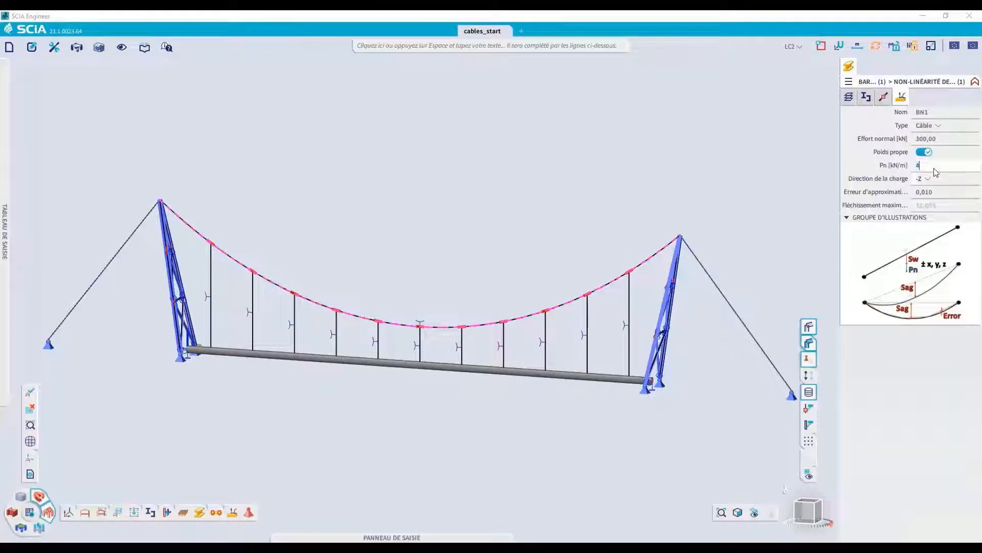
key(Return)
click(937, 169)
text(8)
key(Return)
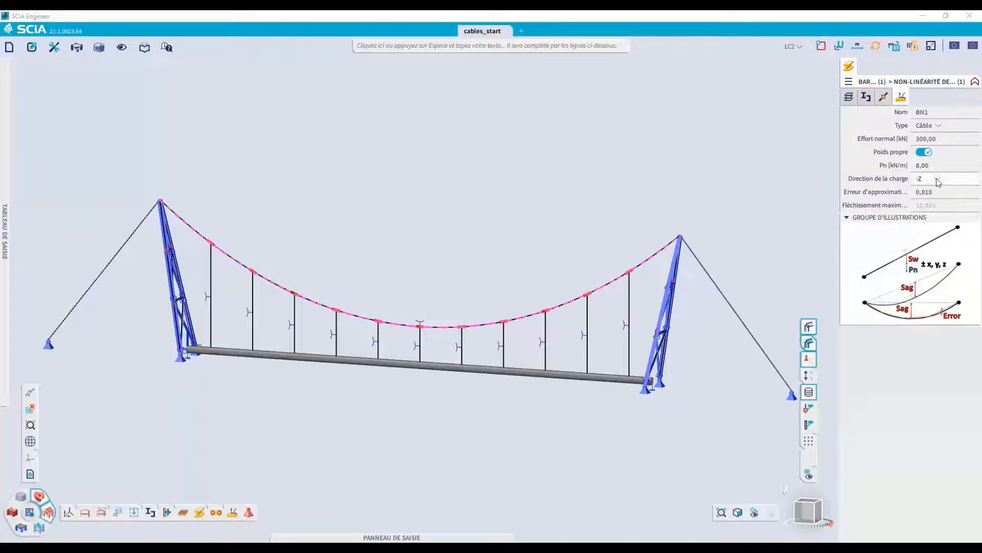
Run the linear and nonlinear analysis of the suspension bridge and accept the results
click(482, 220)
click(29, 513)
click(375, 401)
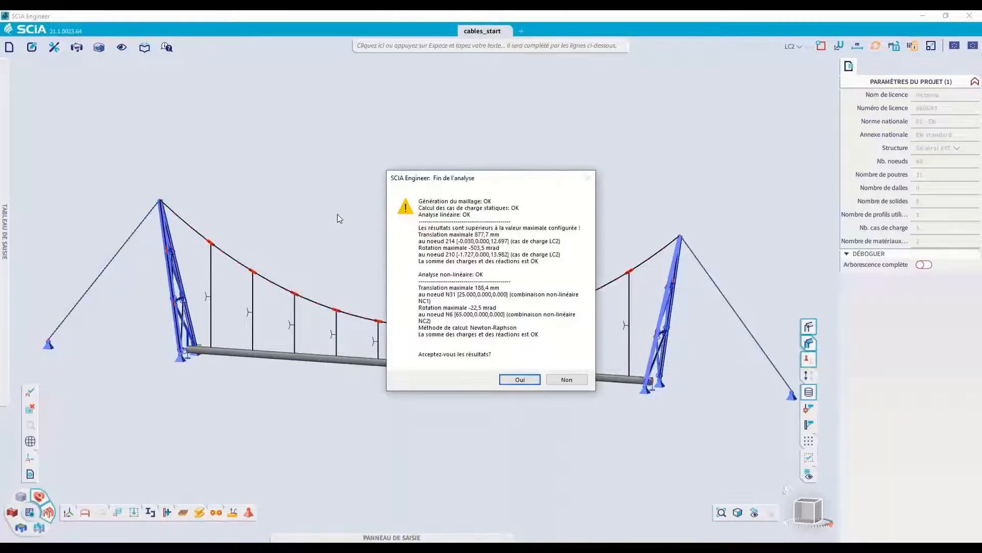
click(518, 378)
Display the 3D displacement of the bridge as U_total for the nonlinear combination NC2
click(36, 499)
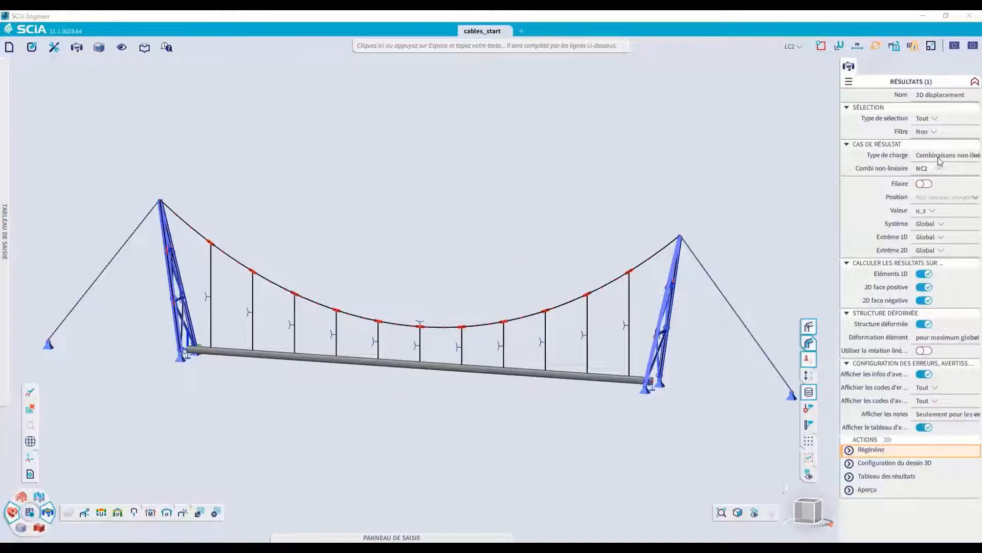
click(925, 183)
click(924, 183)
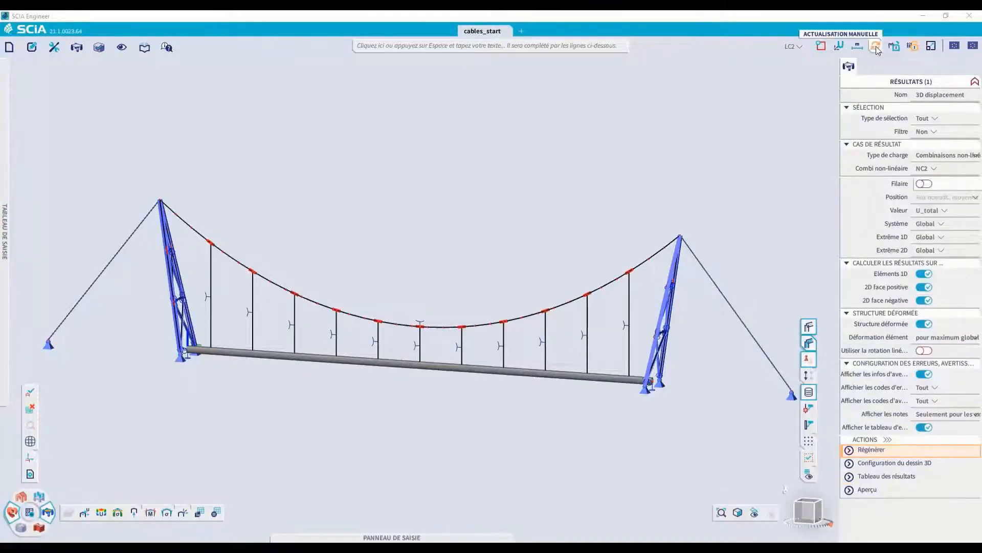
click(876, 45)
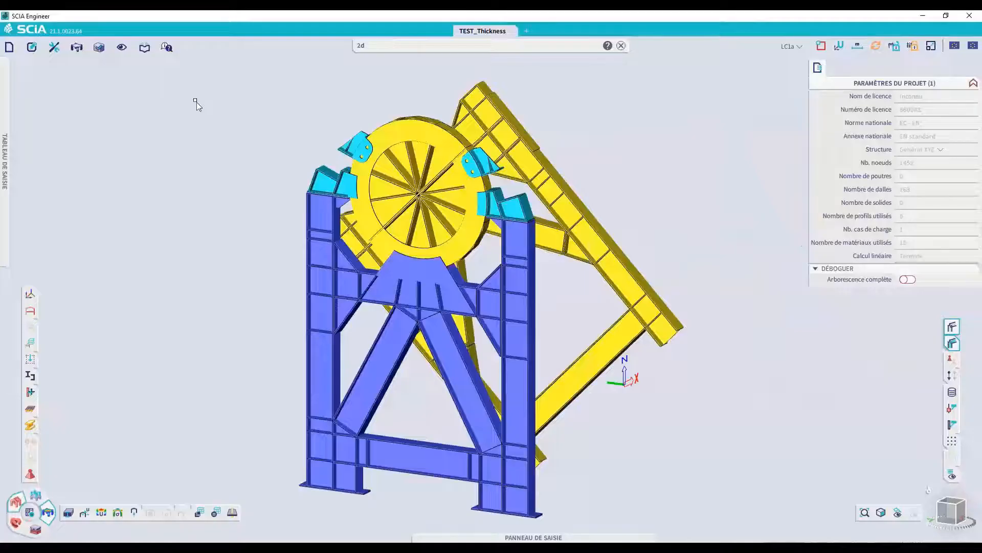
Display the slab thicknesses of the whole model with no filter, and dock the result properties beside the model view
click(77, 47)
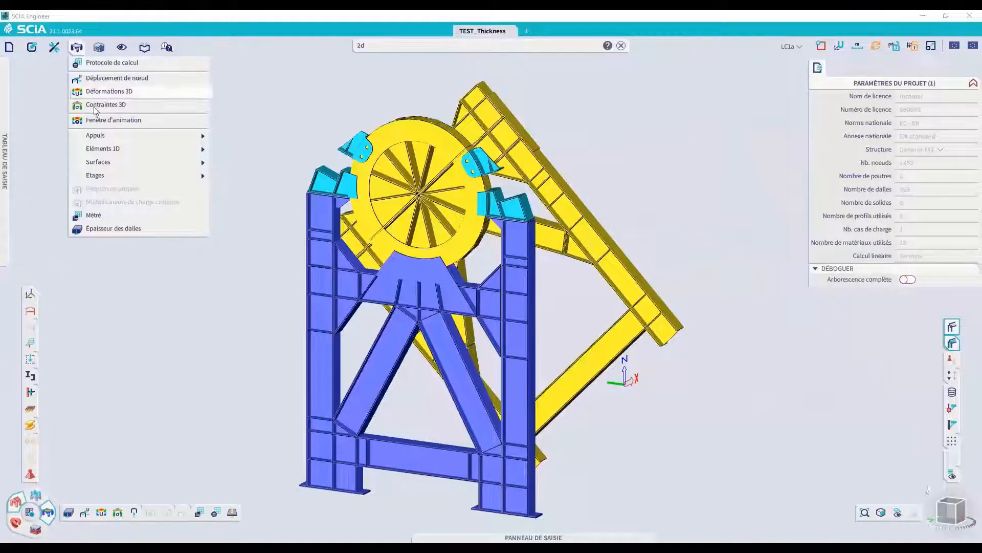
mouse_move(106, 165)
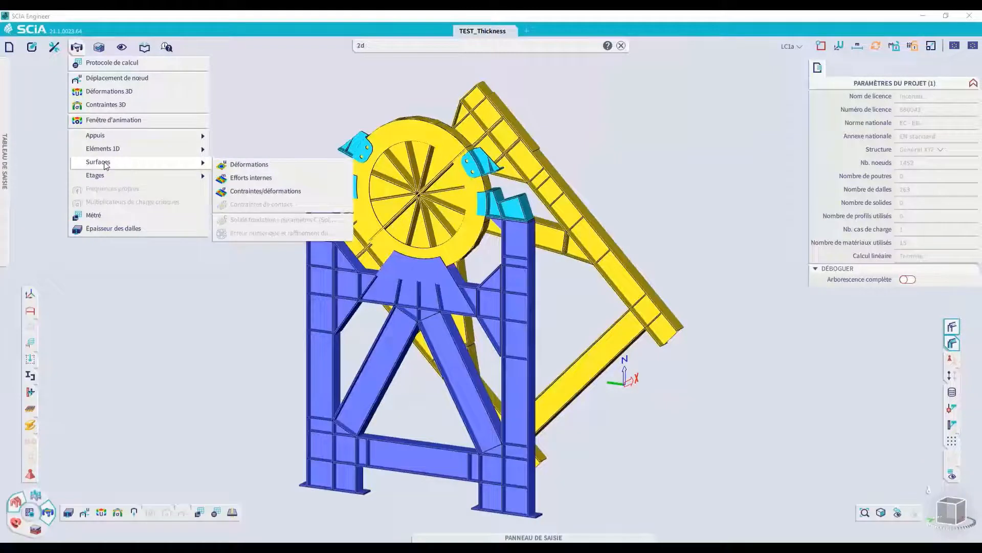
click(108, 231)
click(920, 136)
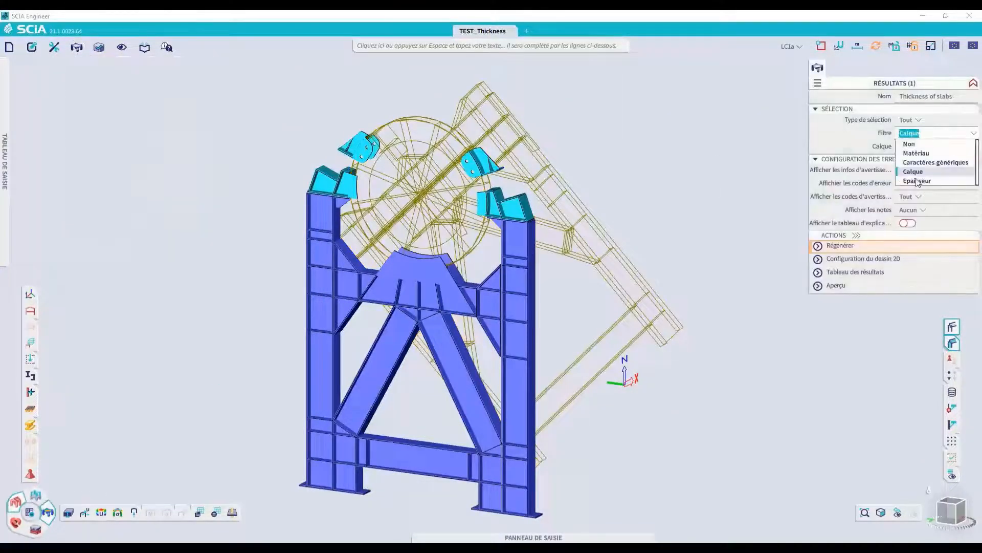
click(910, 144)
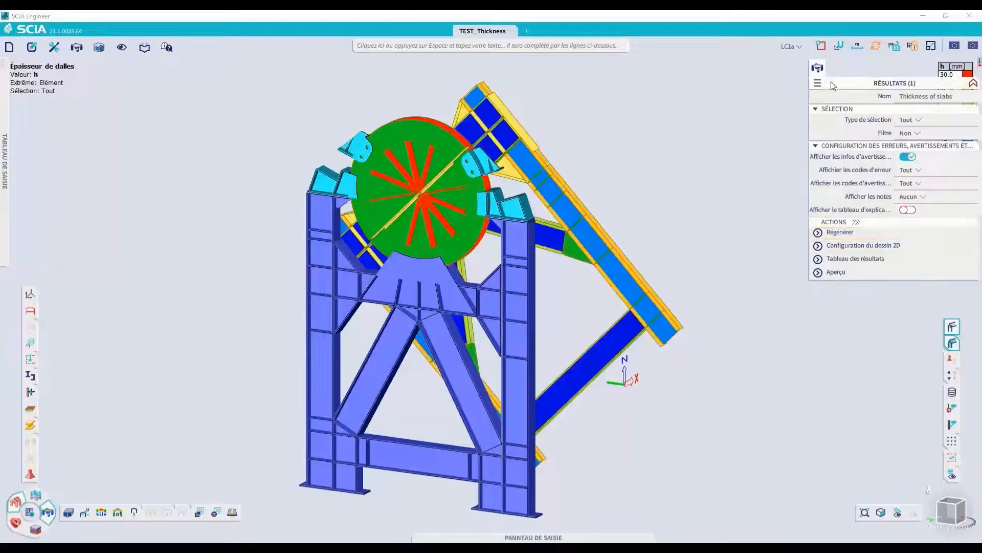
drag(839, 111, 830, 194)
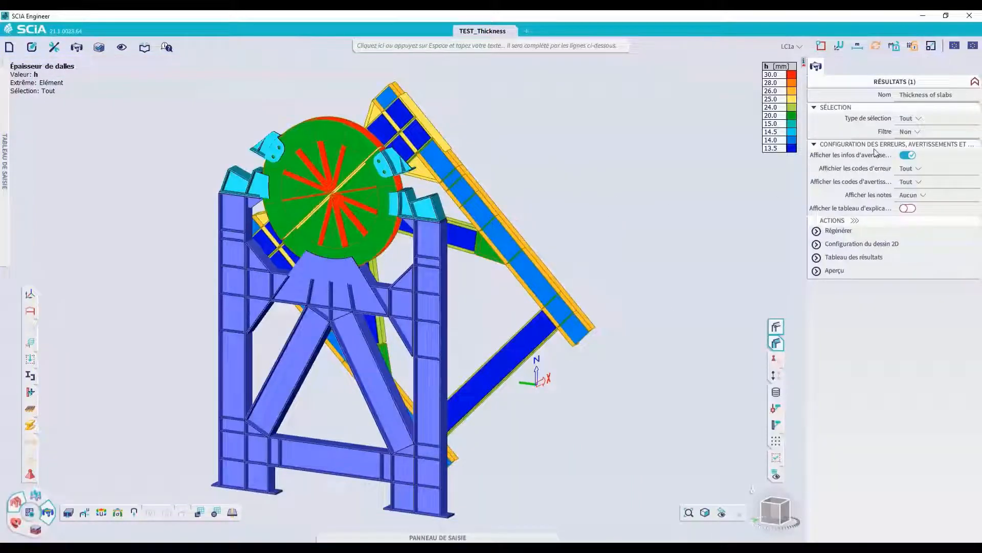
Filter the slab thickness display by layer to Rotor and regenerate it
click(913, 131)
click(912, 172)
click(839, 244)
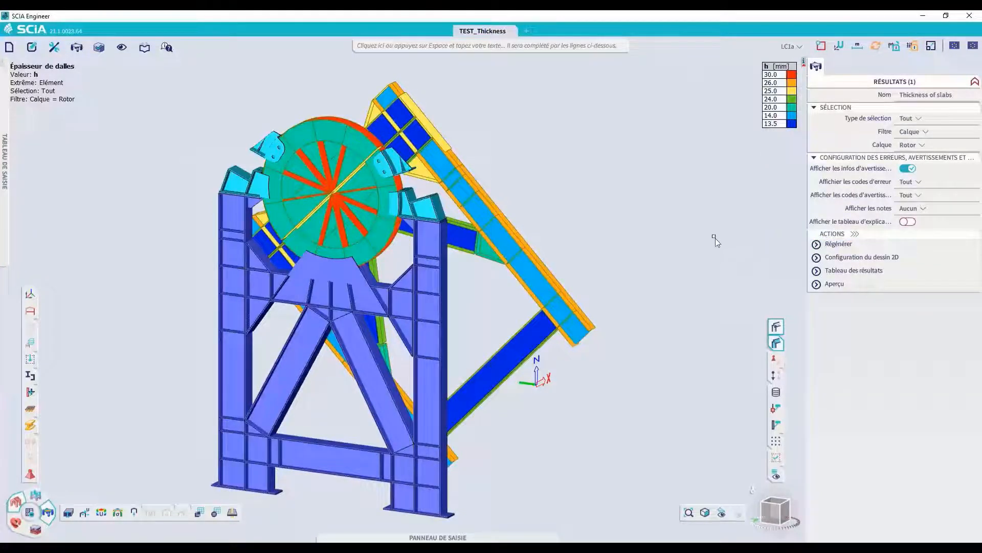
Preview the slab thickness table for the Rotor layer in an enlarged view, and close it
click(844, 284)
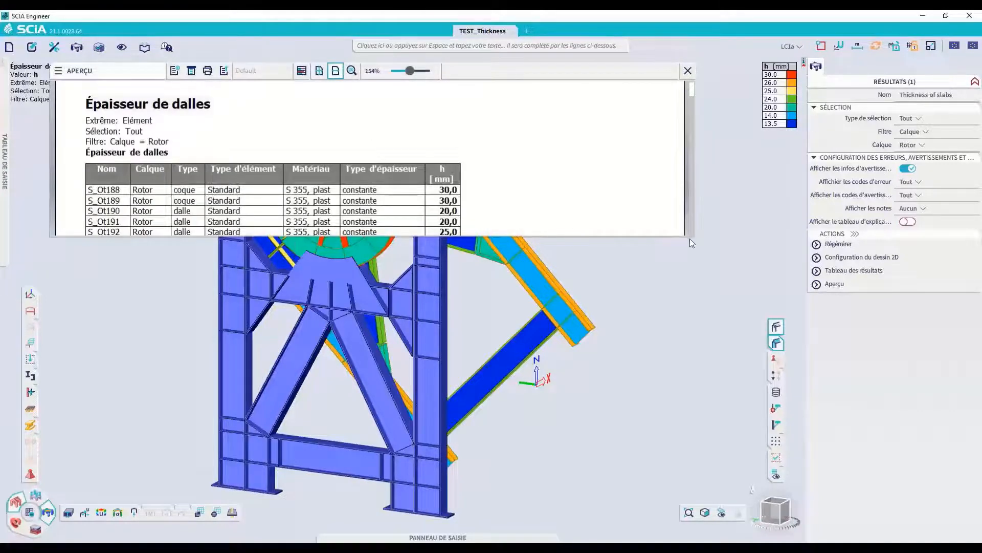
drag(694, 236, 692, 436)
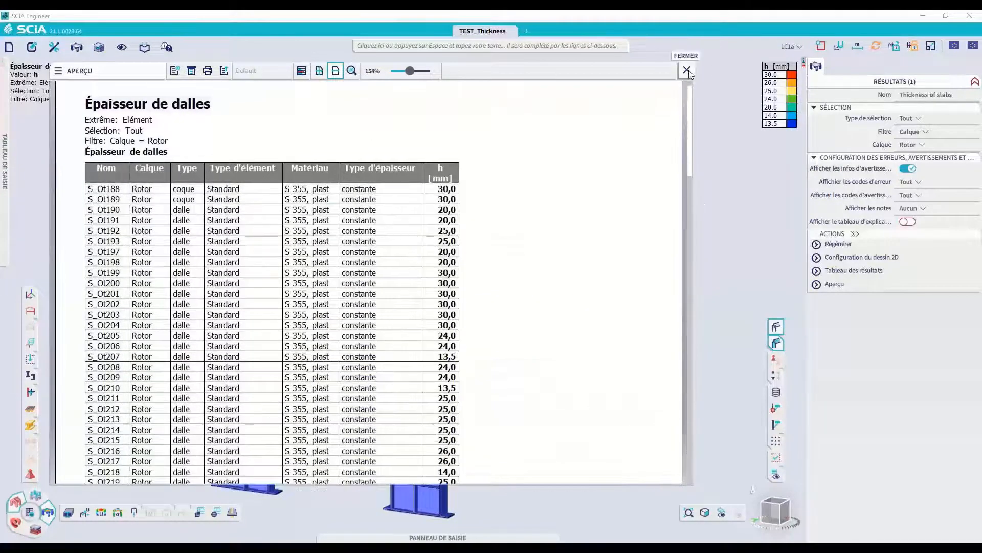
click(682, 71)
Enable the Rapports section among the workstations and switch to it
click(7, 537)
click(170, 462)
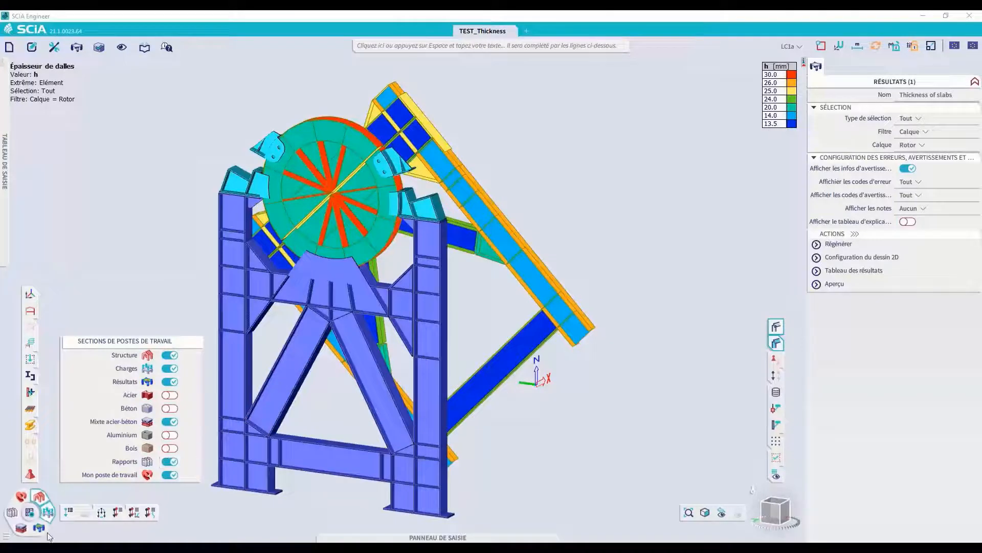
click(12, 512)
Open Report_1 from the report manager and examine its Stator and Rotor thickness images
click(71, 512)
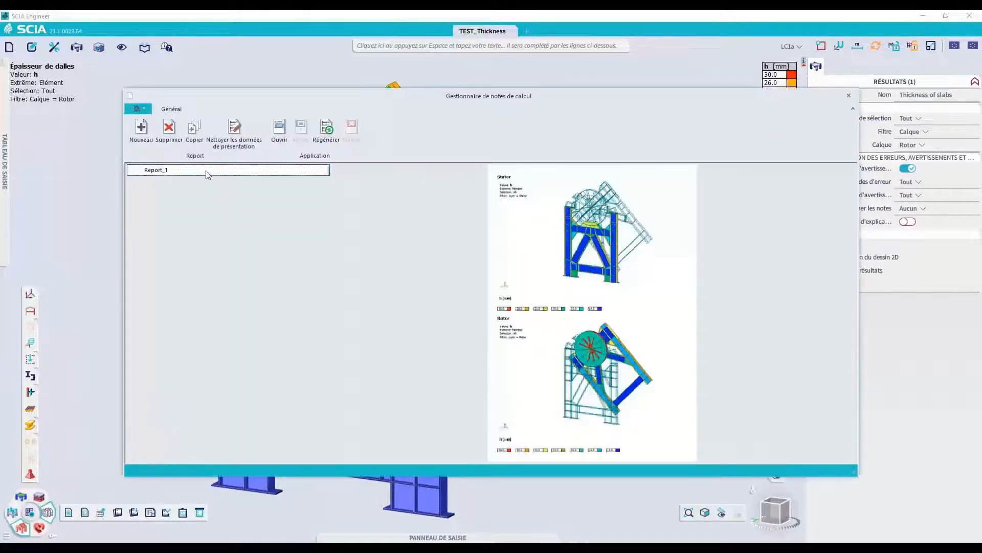
double_click(204, 171)
scroll(616, 281, down, 5)
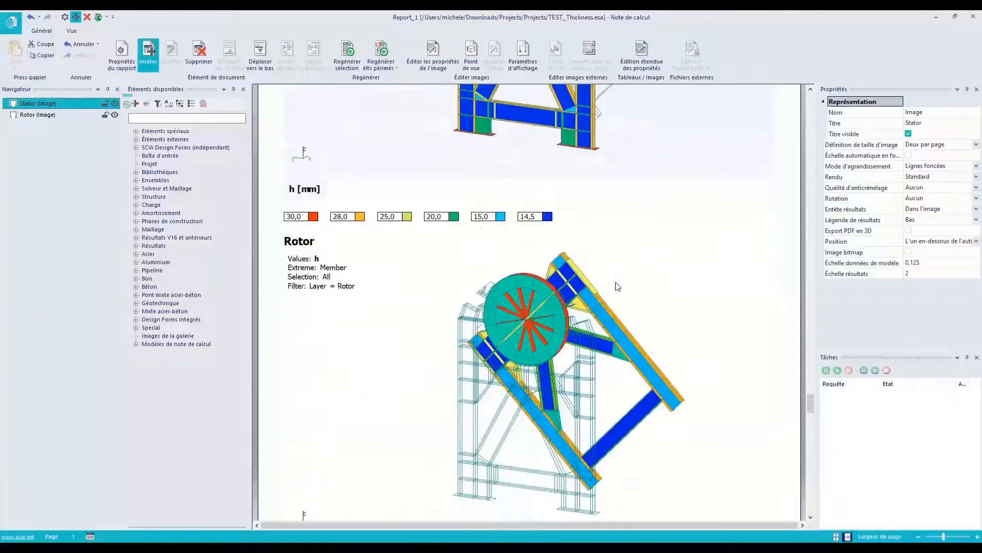